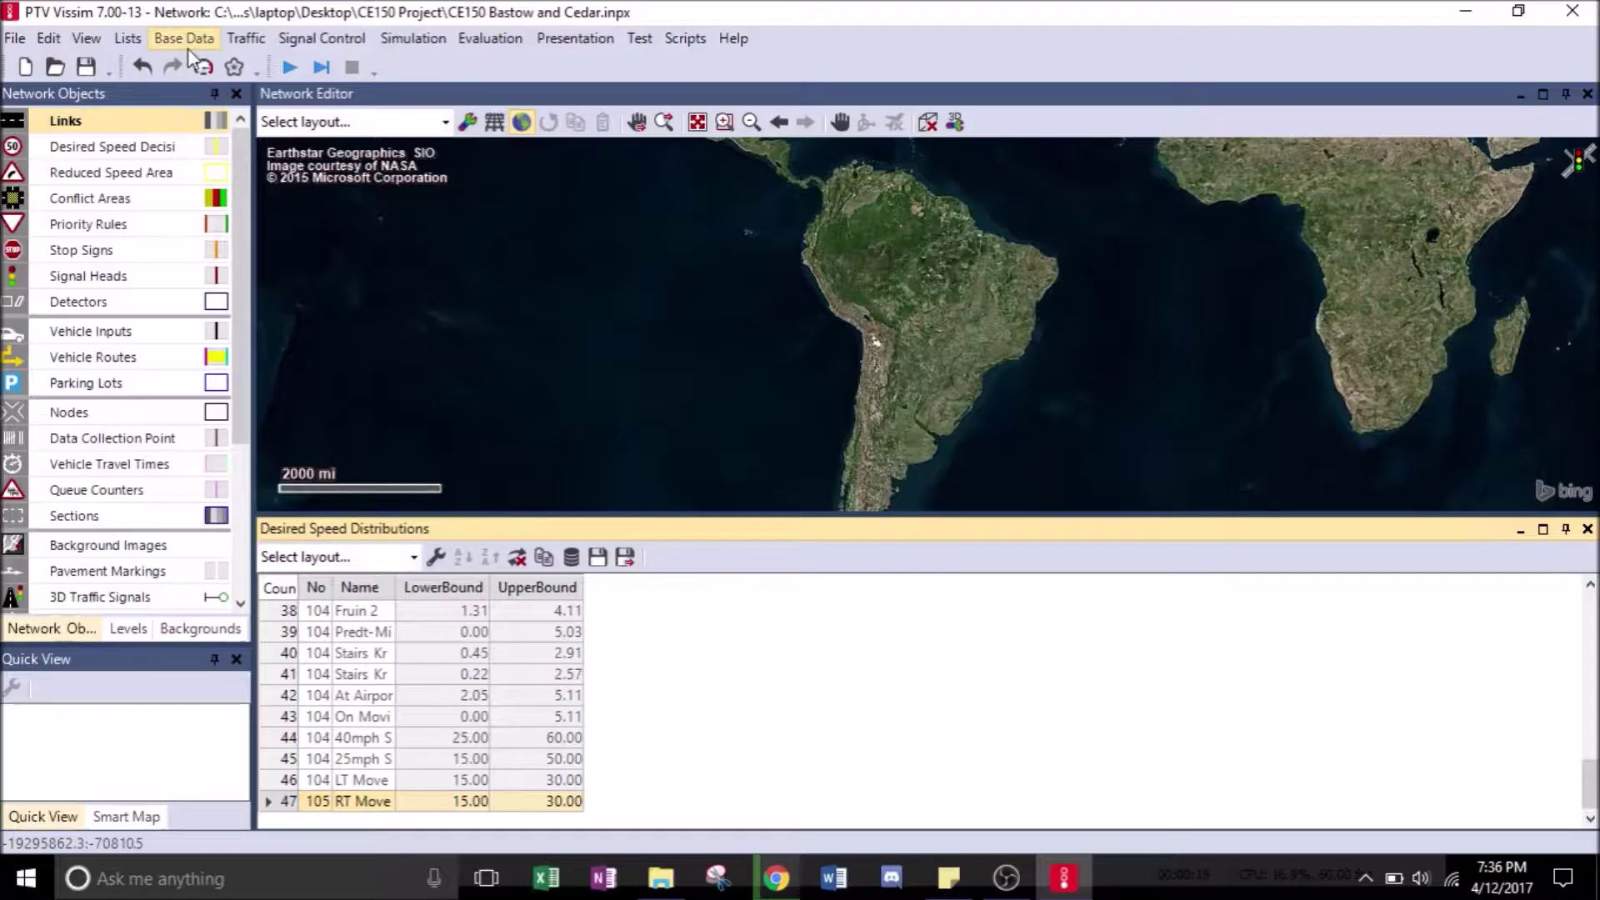
Open the Vehicle Types list from the Base Data menu.
left_click(237, 37)
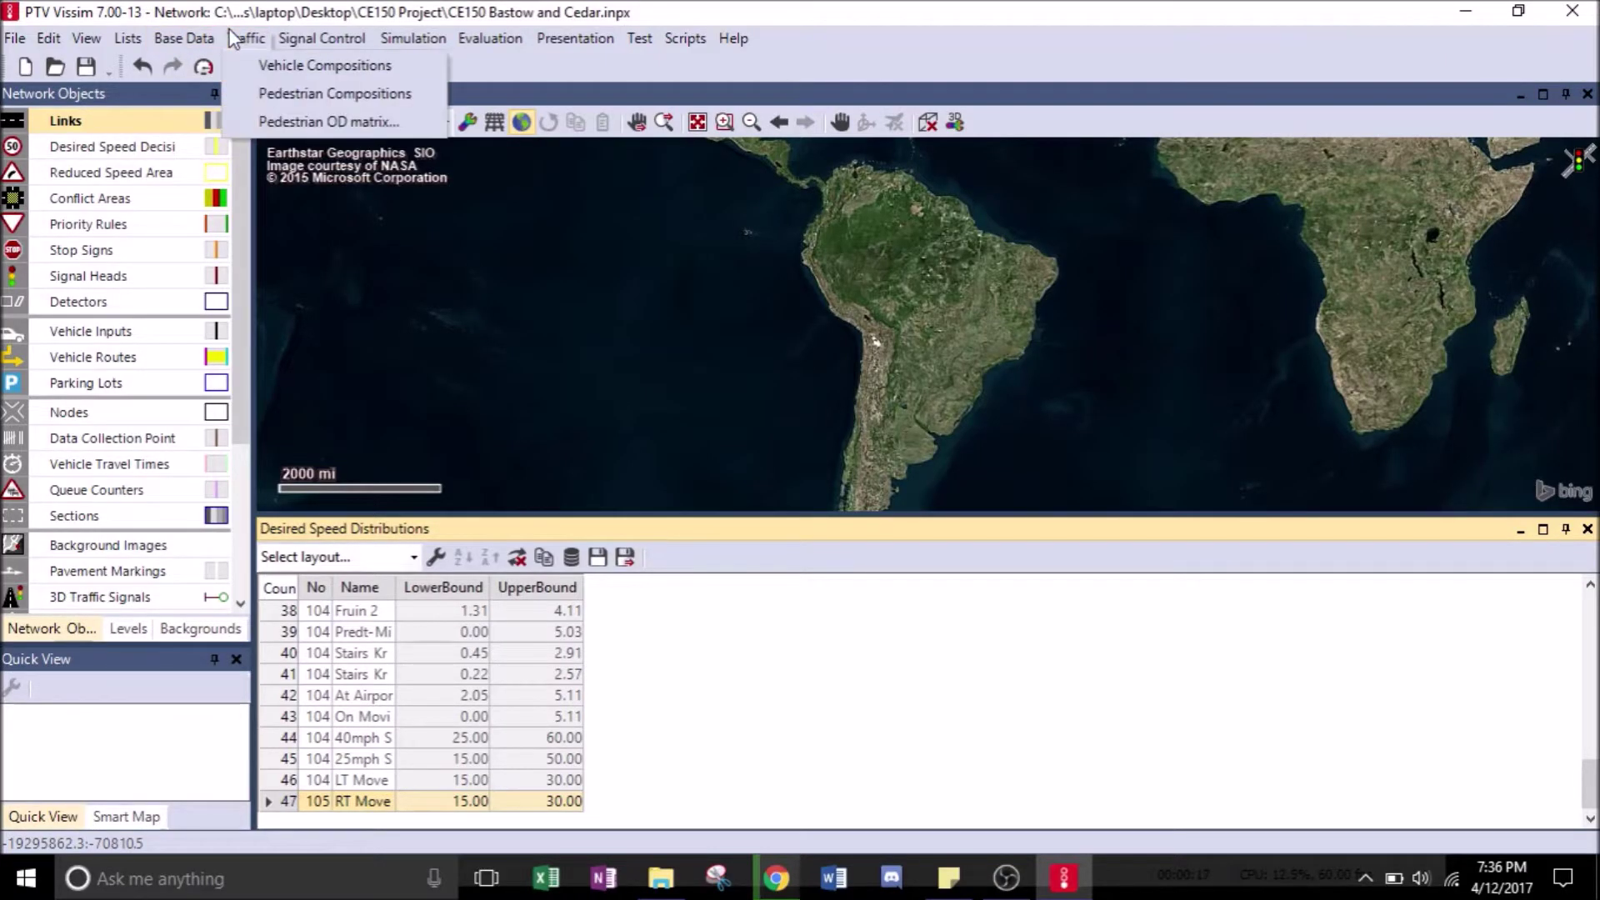
mouse_move(189, 43)
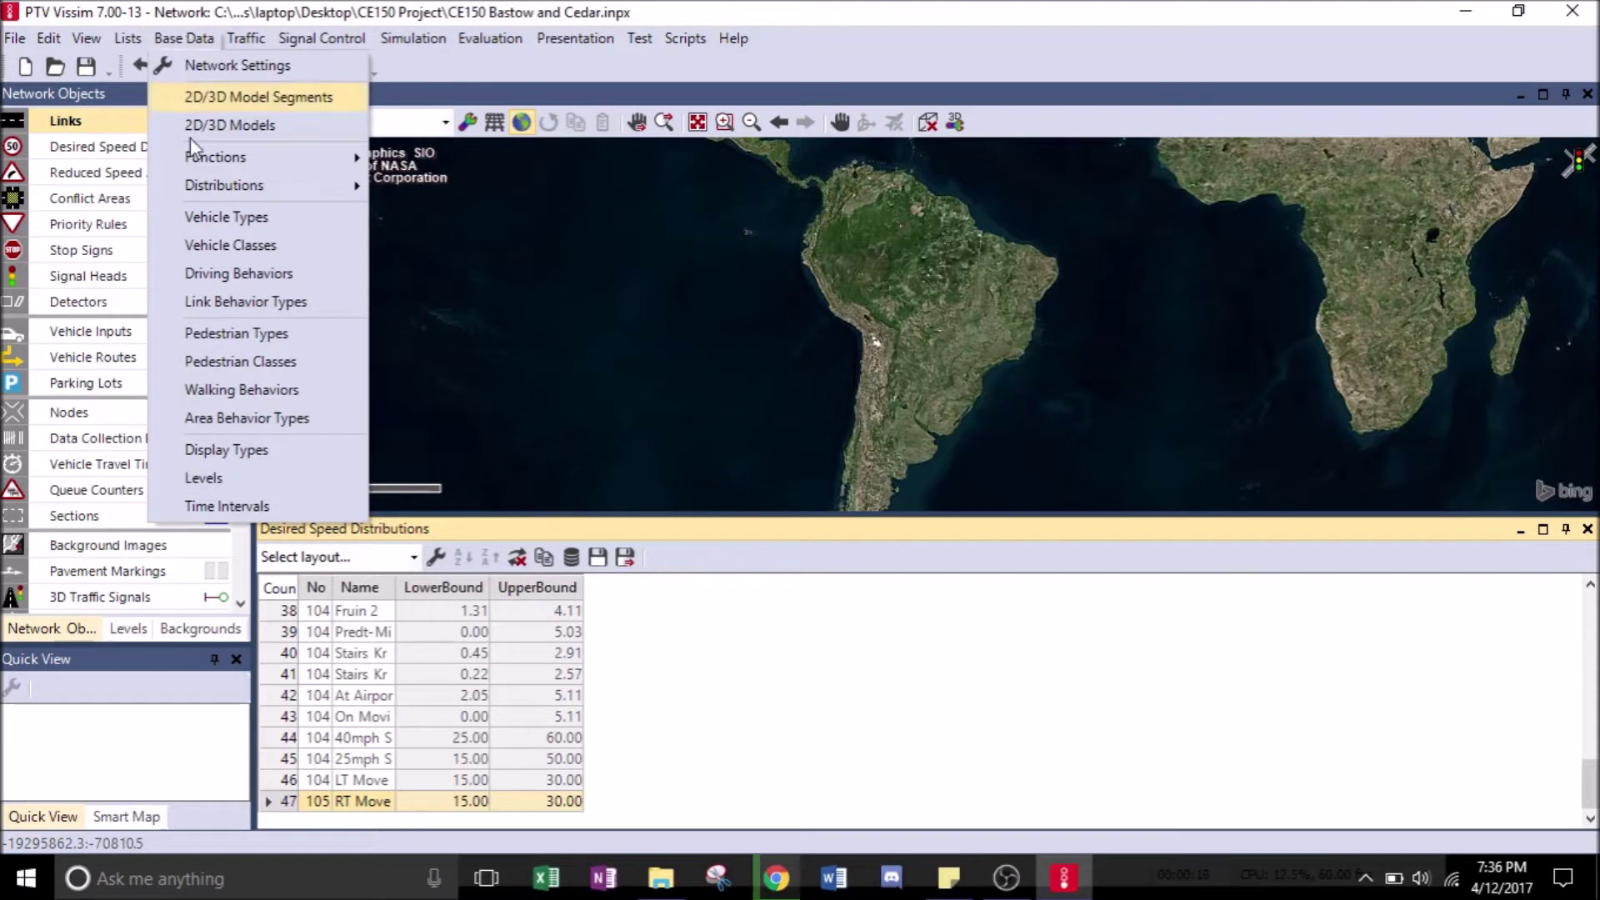
left_click(227, 214)
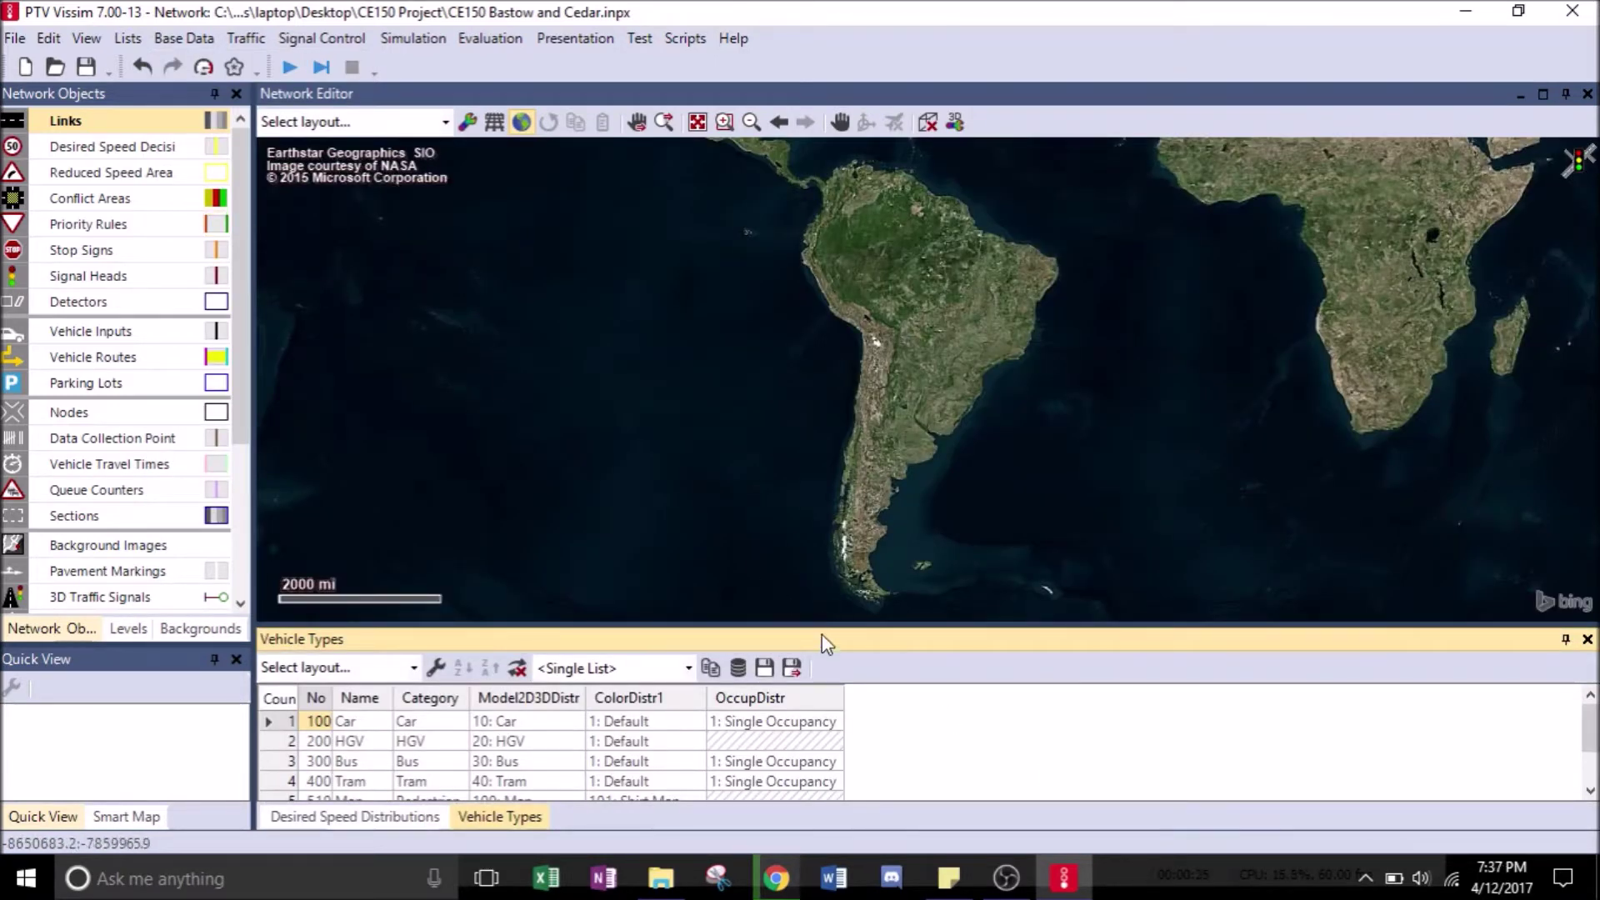
Enlarge the Vehicle Types panel so all seven types, including Man and Woman, are visible.
left_click_drag(822, 622, 822, 528)
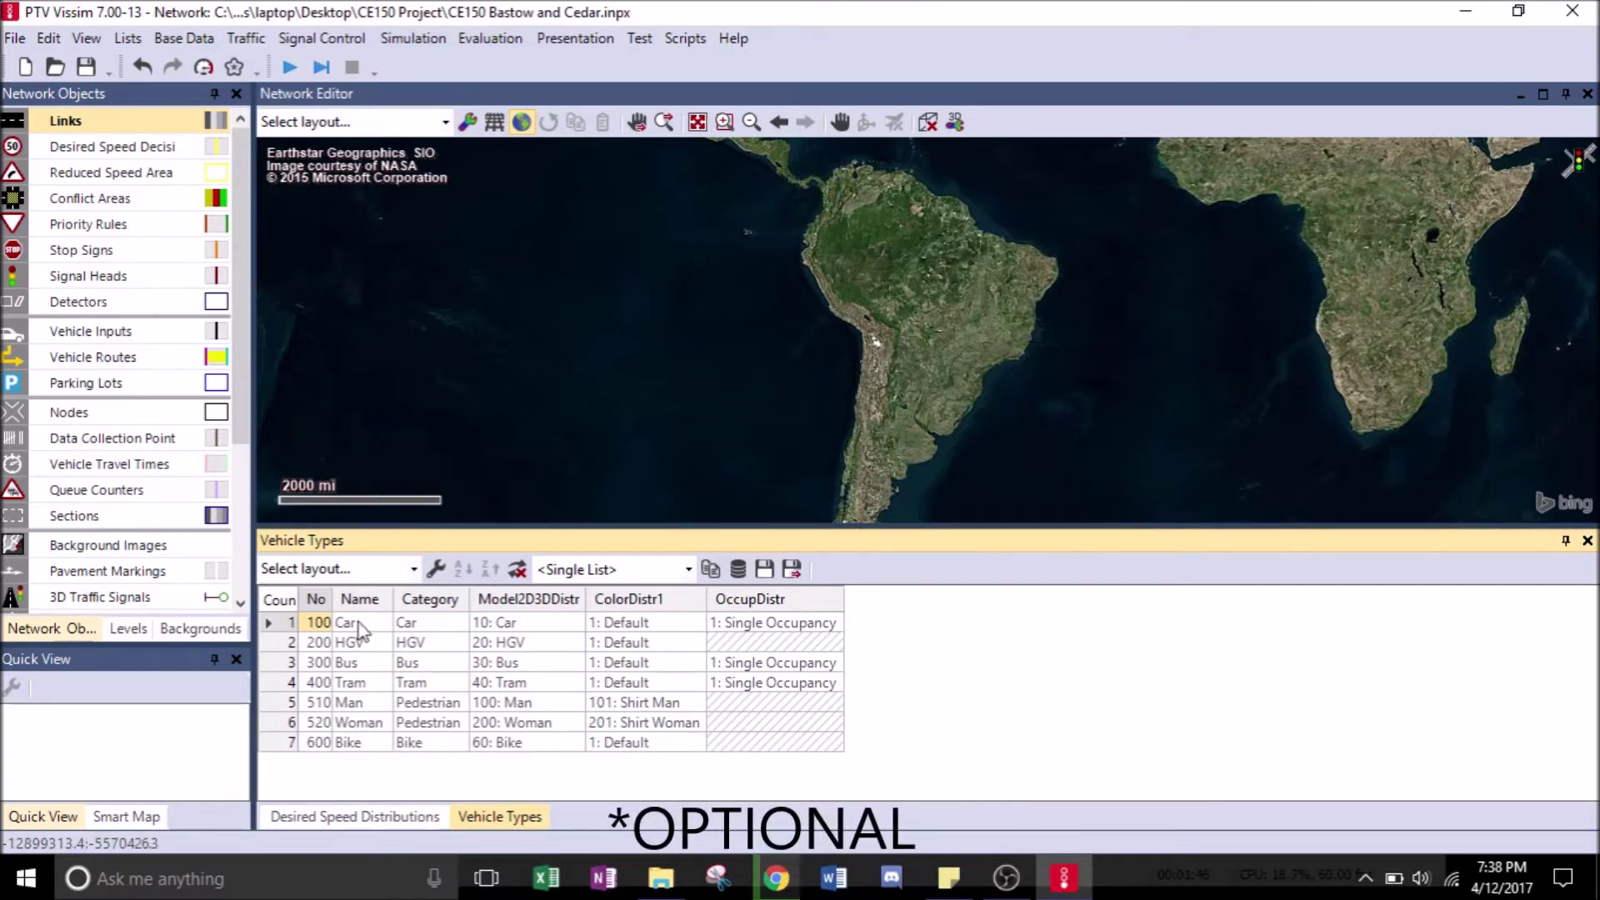
Add a new vehicle type and name it car1.
right_click(276, 594)
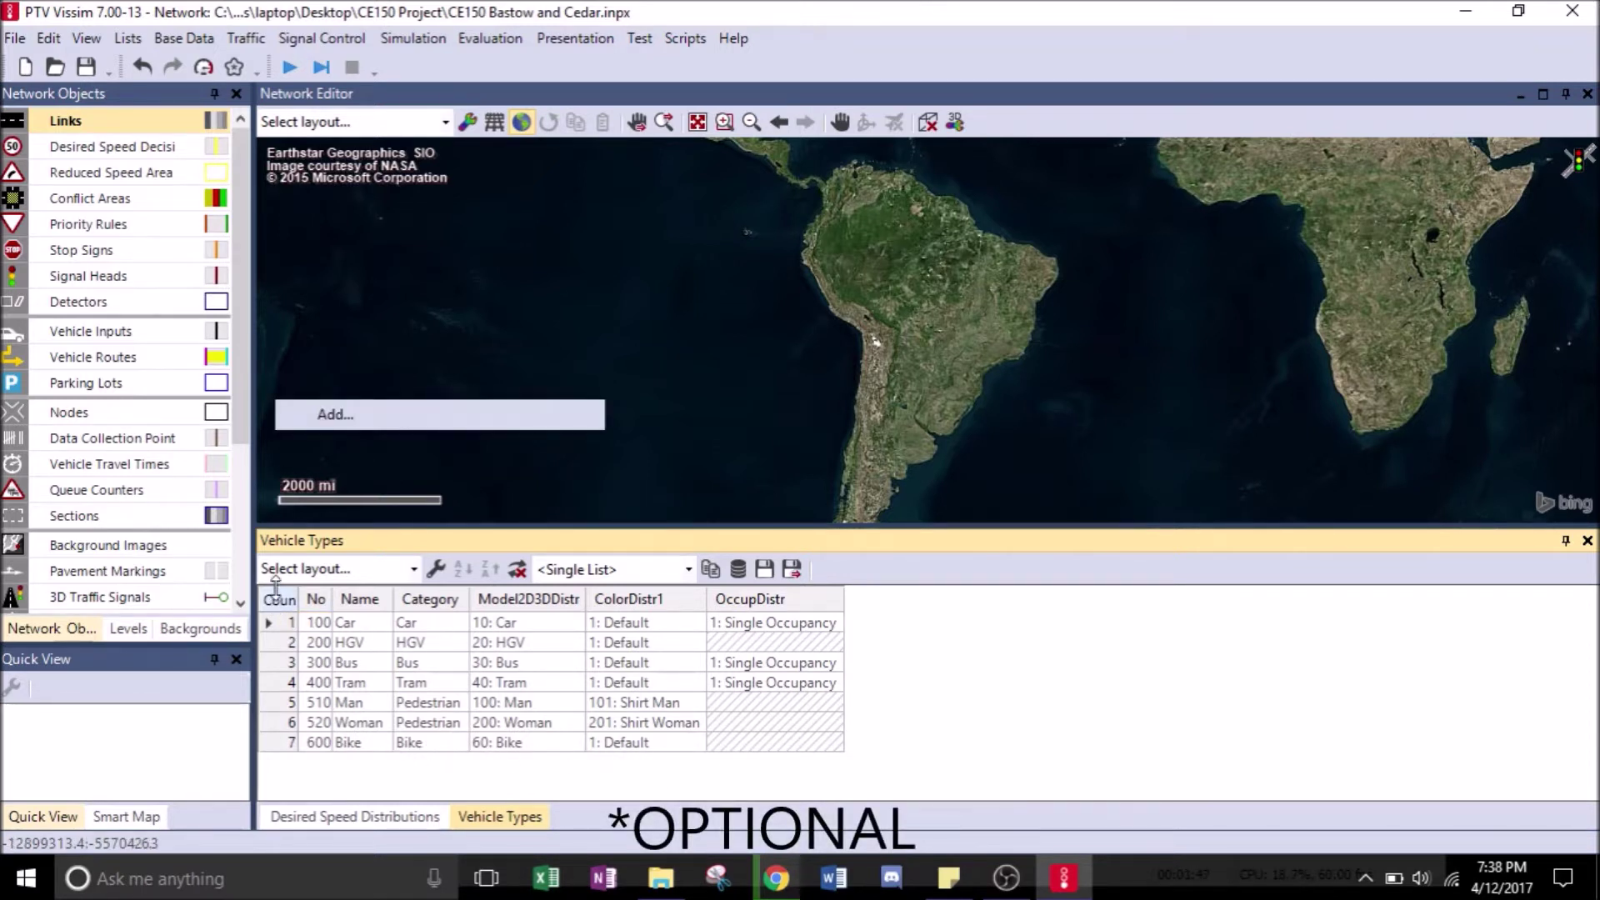
left_click(395, 414)
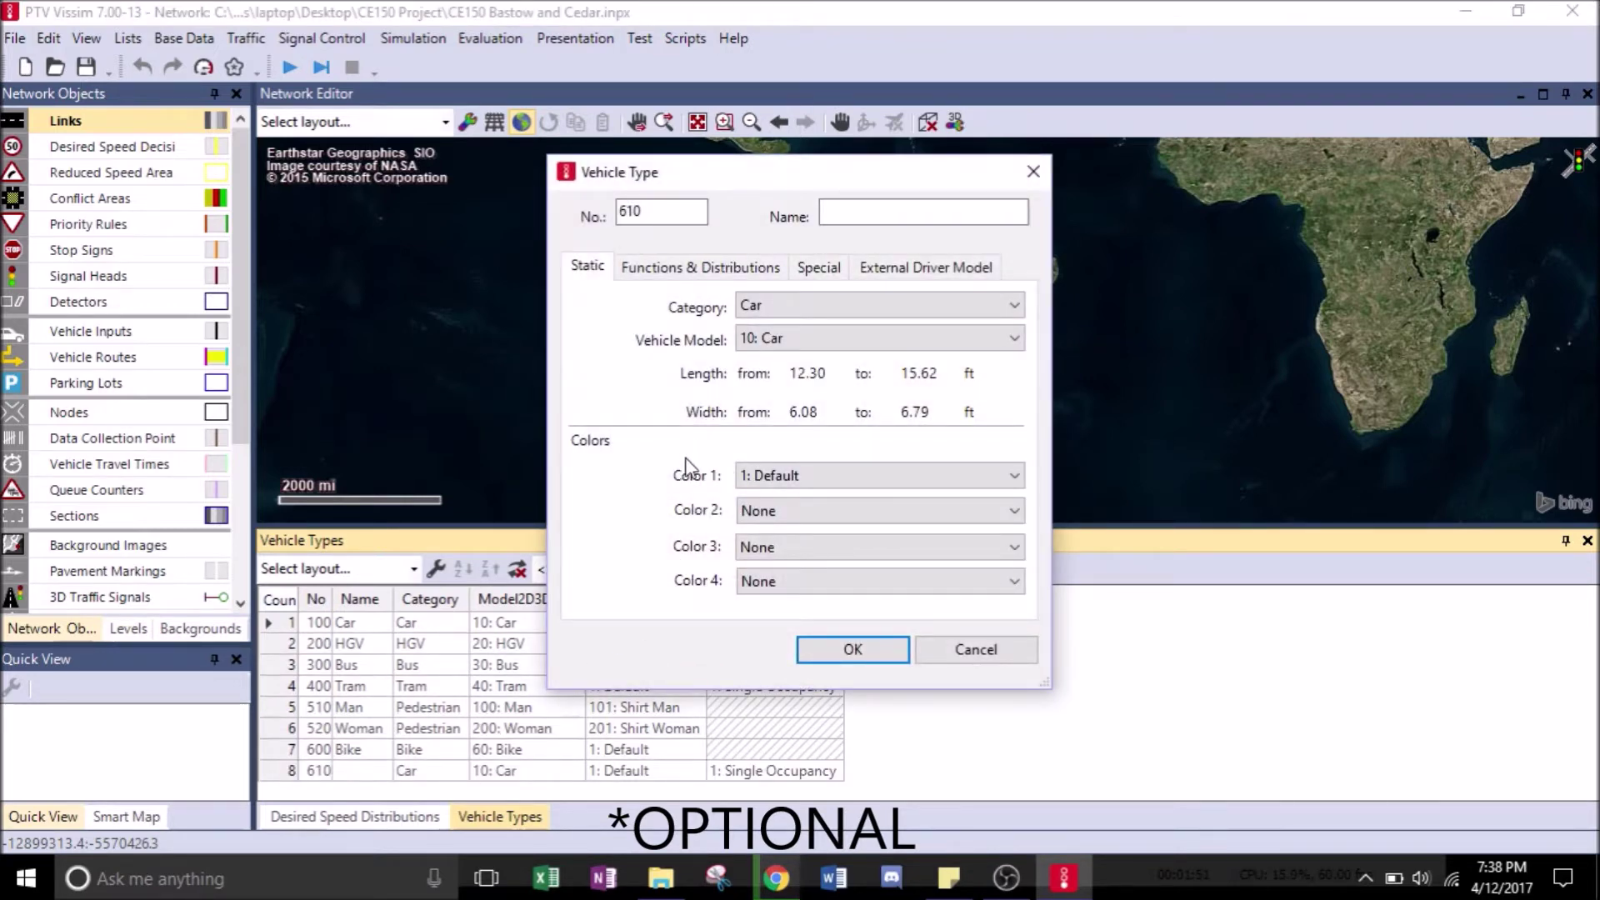
left_click(887, 219)
type("car1")
Try the colour options, leaving Color 1 at Default and Colors 2–4 at None.
left_click(1011, 475)
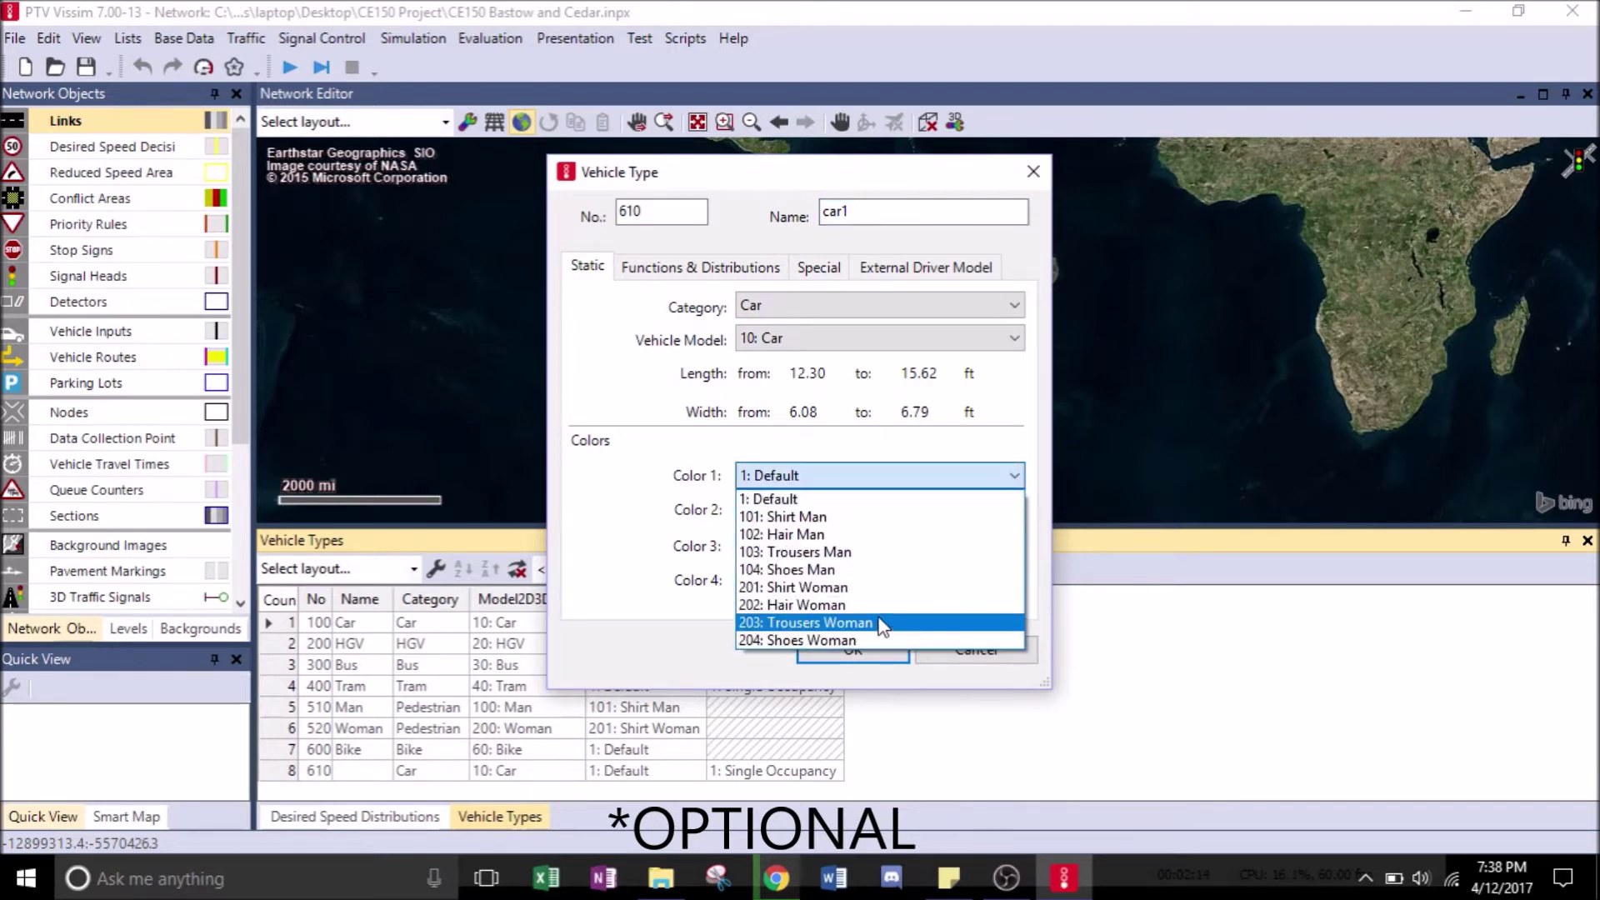
left_click(858, 503)
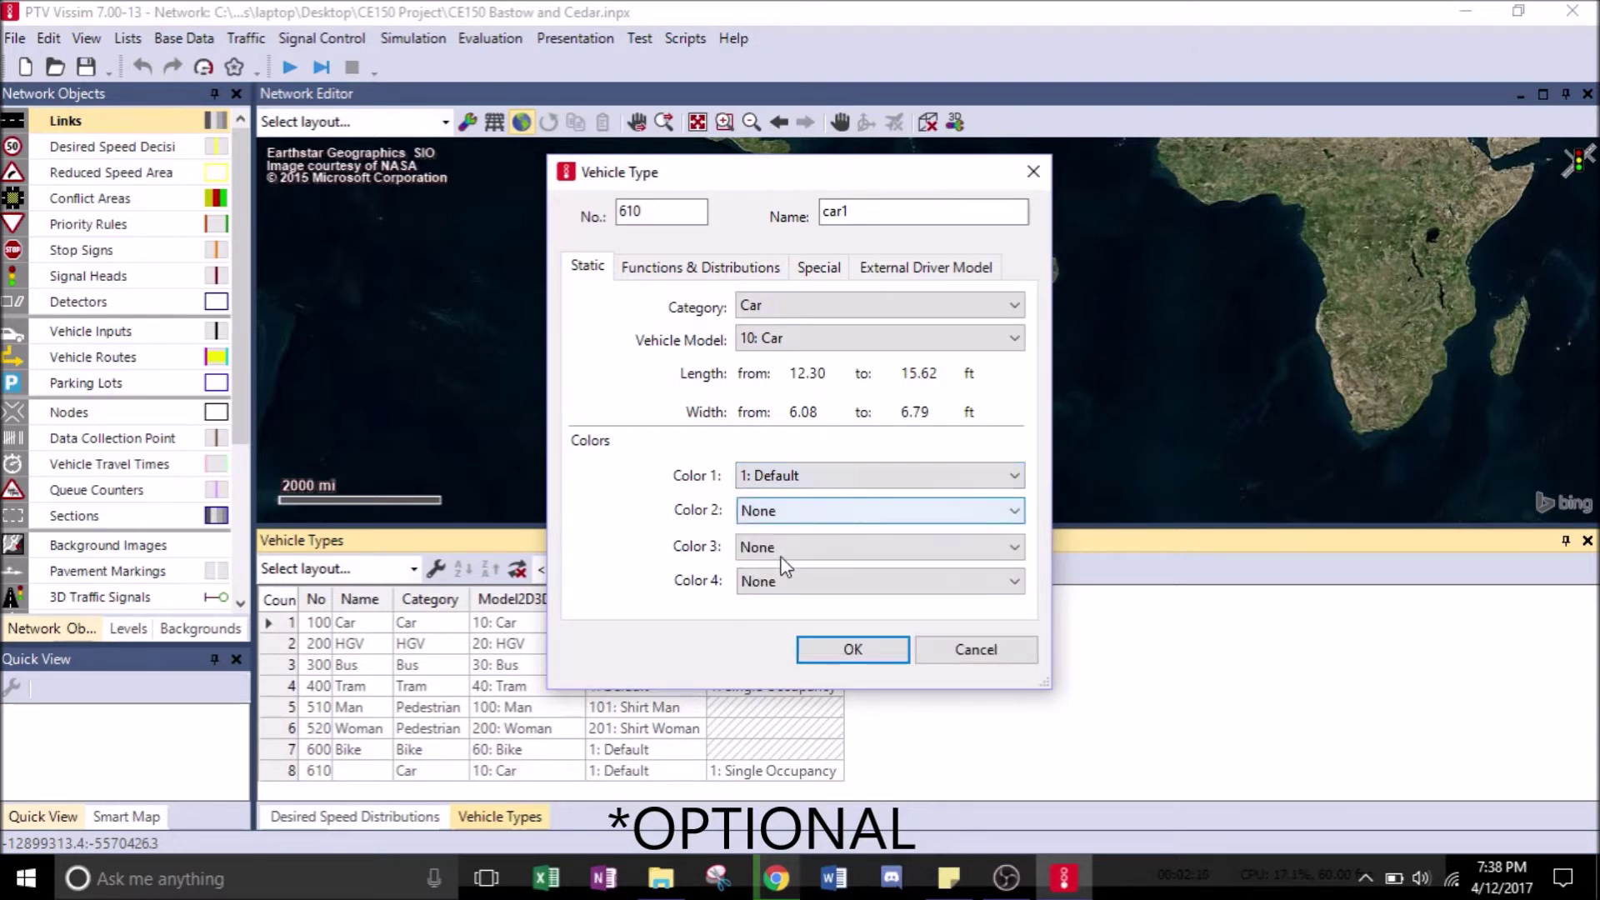
left_click(1006, 514)
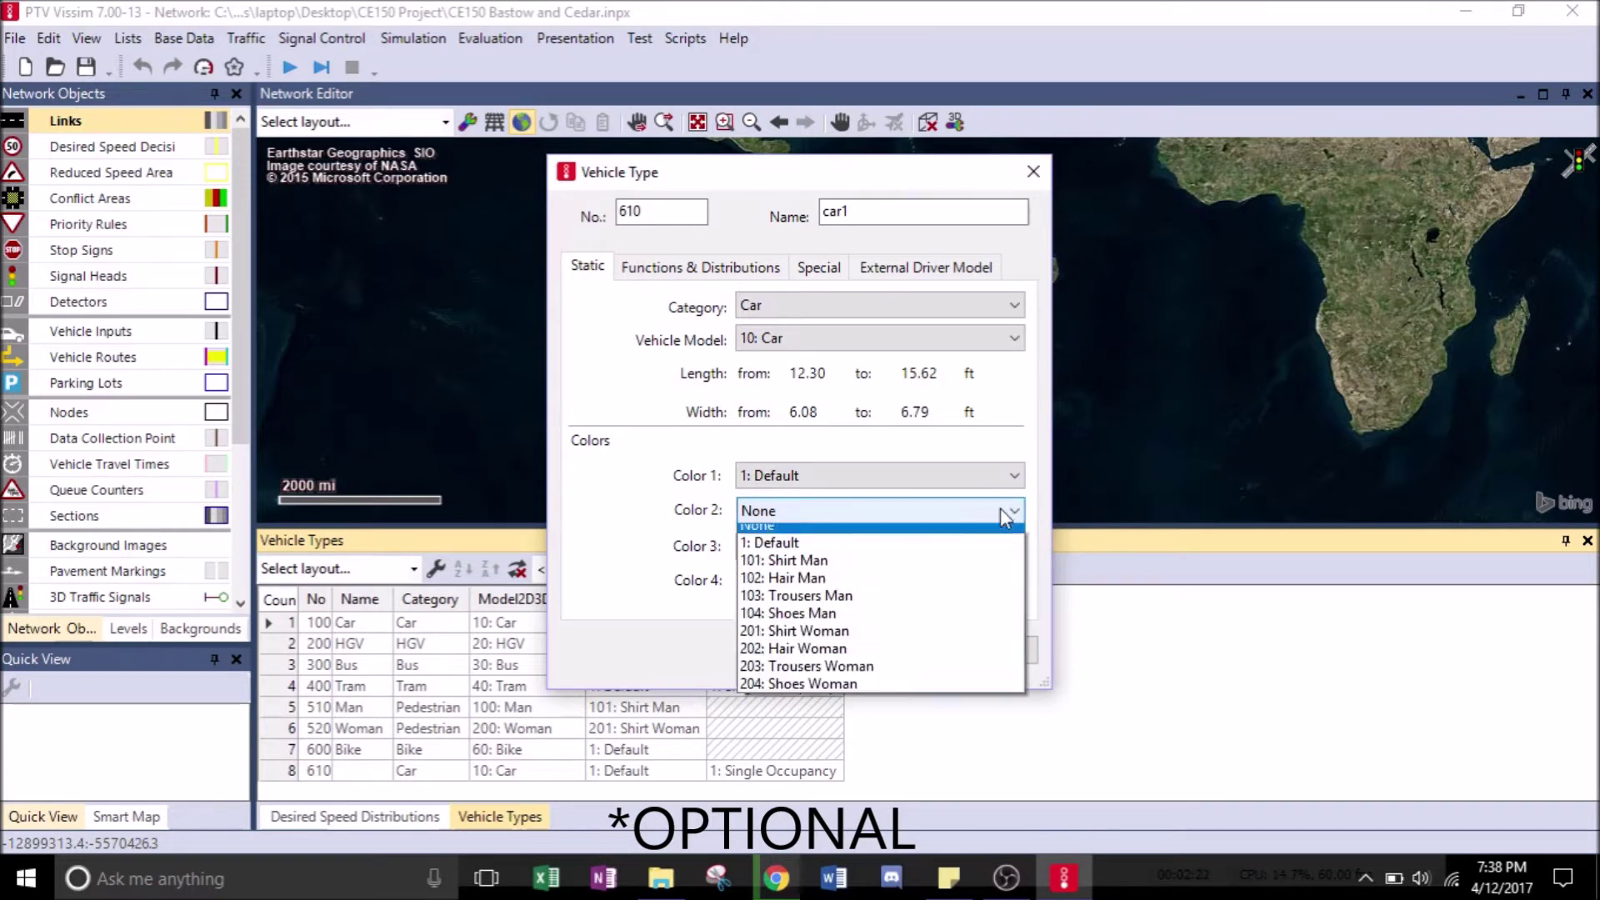
left_click(891, 568)
left_click(986, 552)
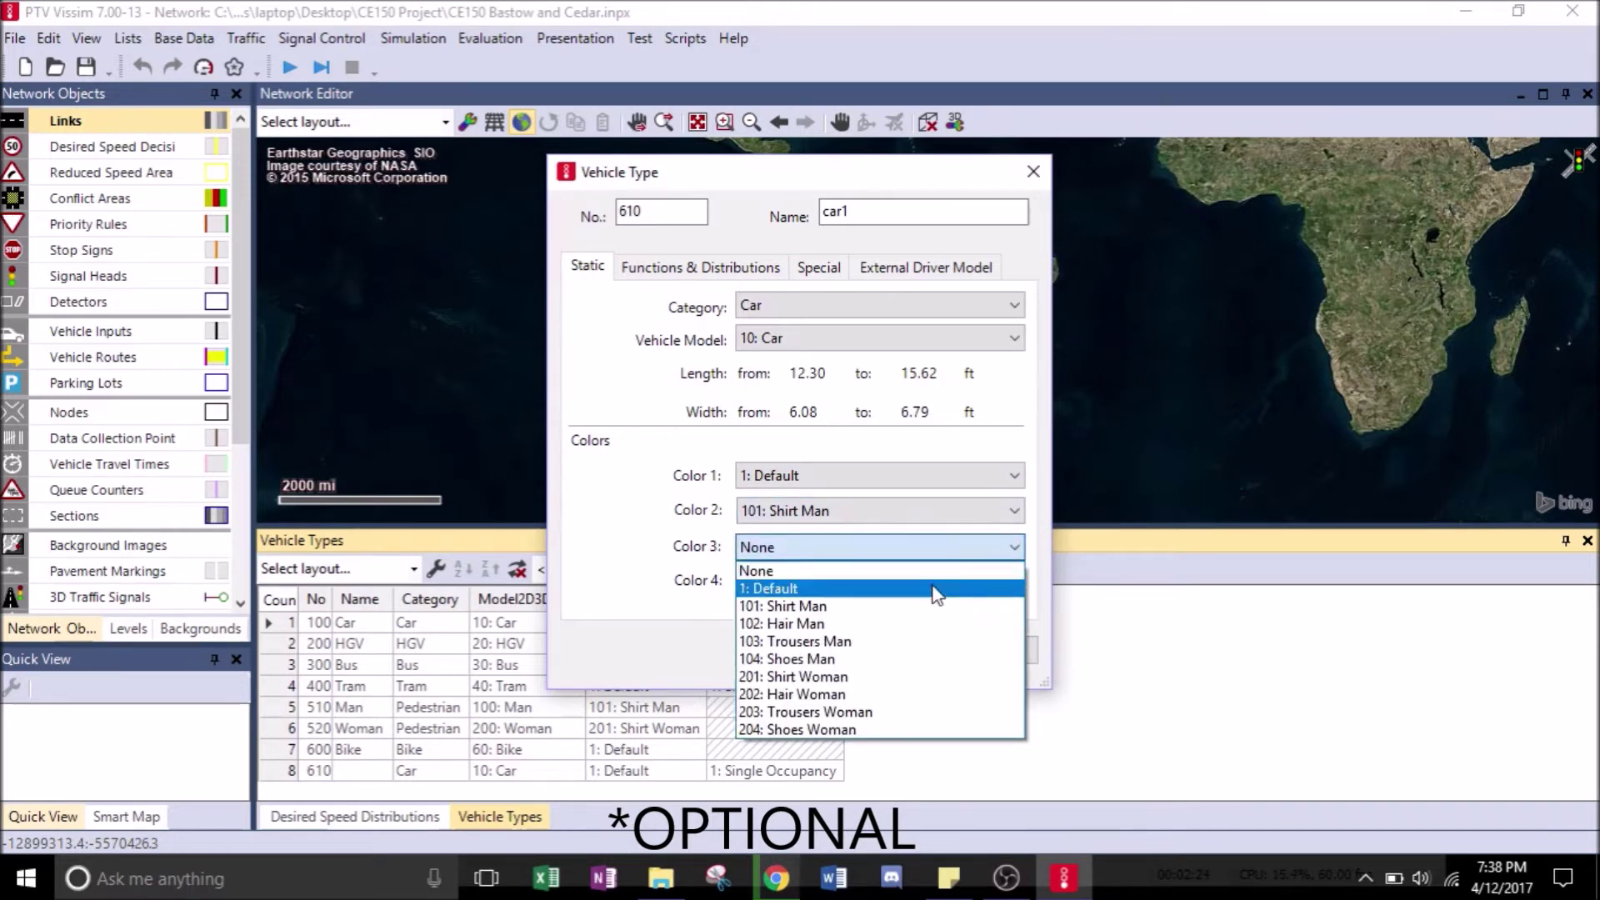
left_click(905, 627)
left_click(942, 581)
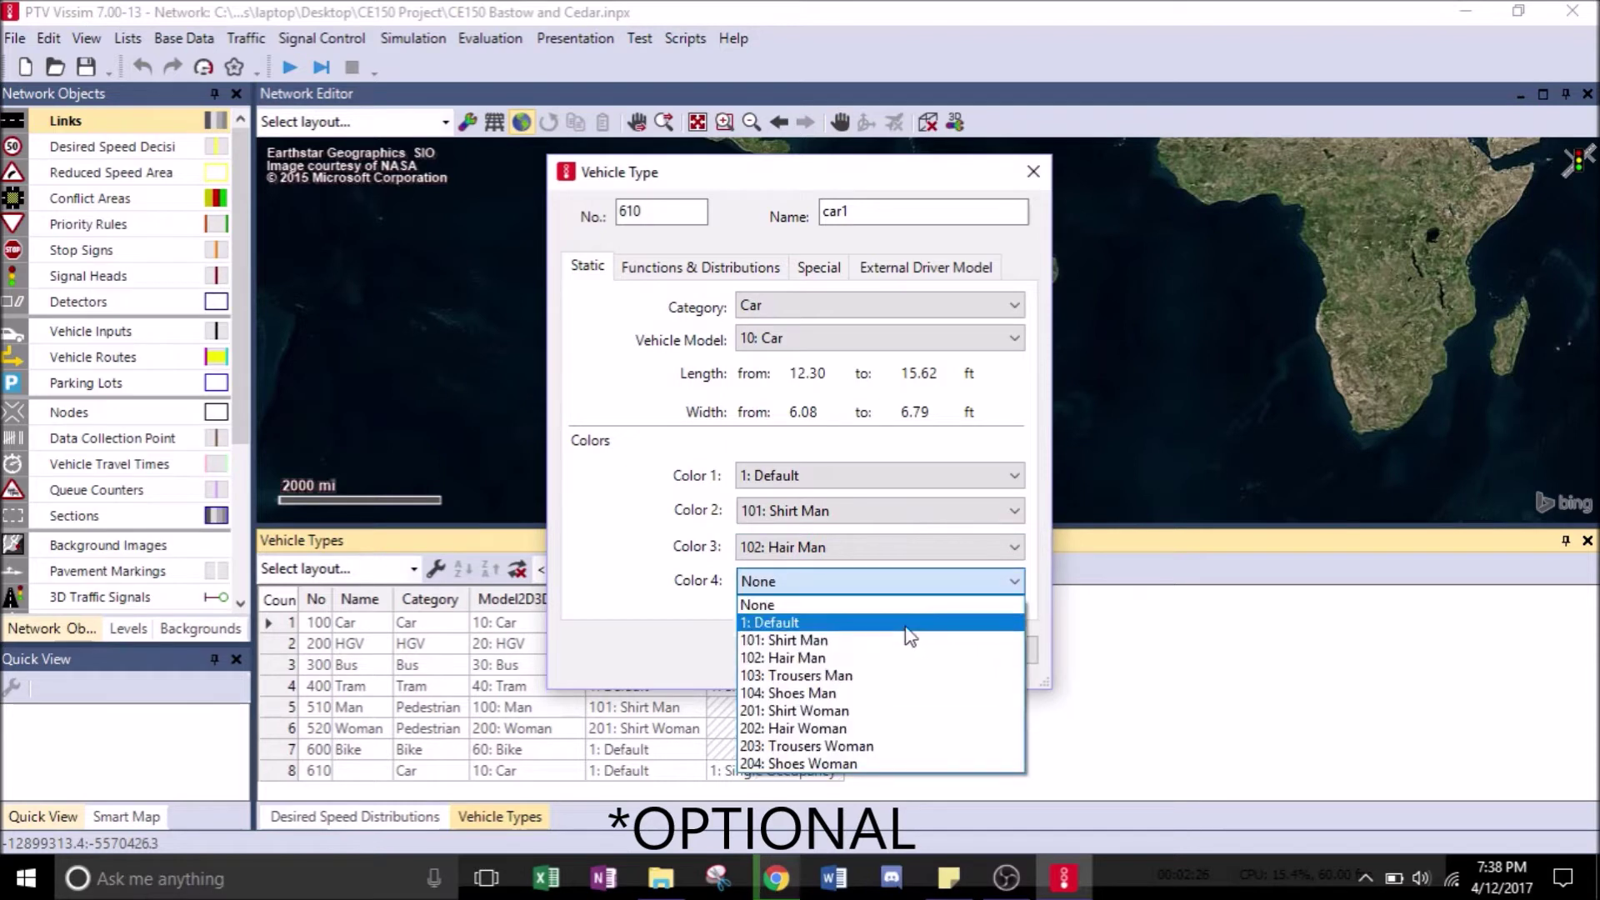
left_click(1038, 600)
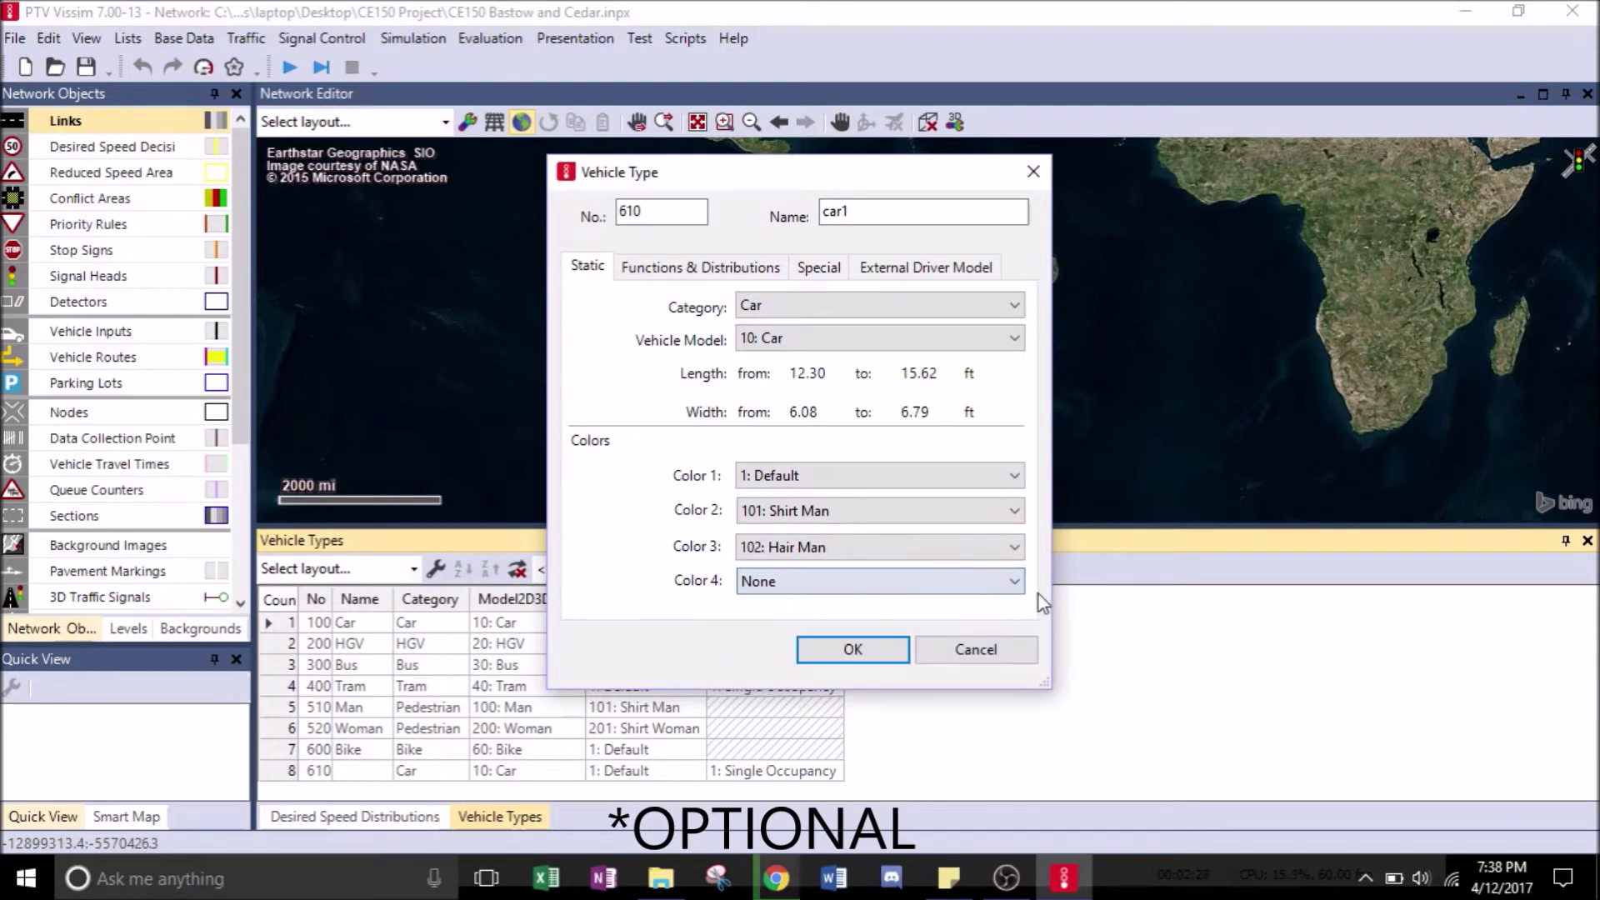
left_click(1003, 511)
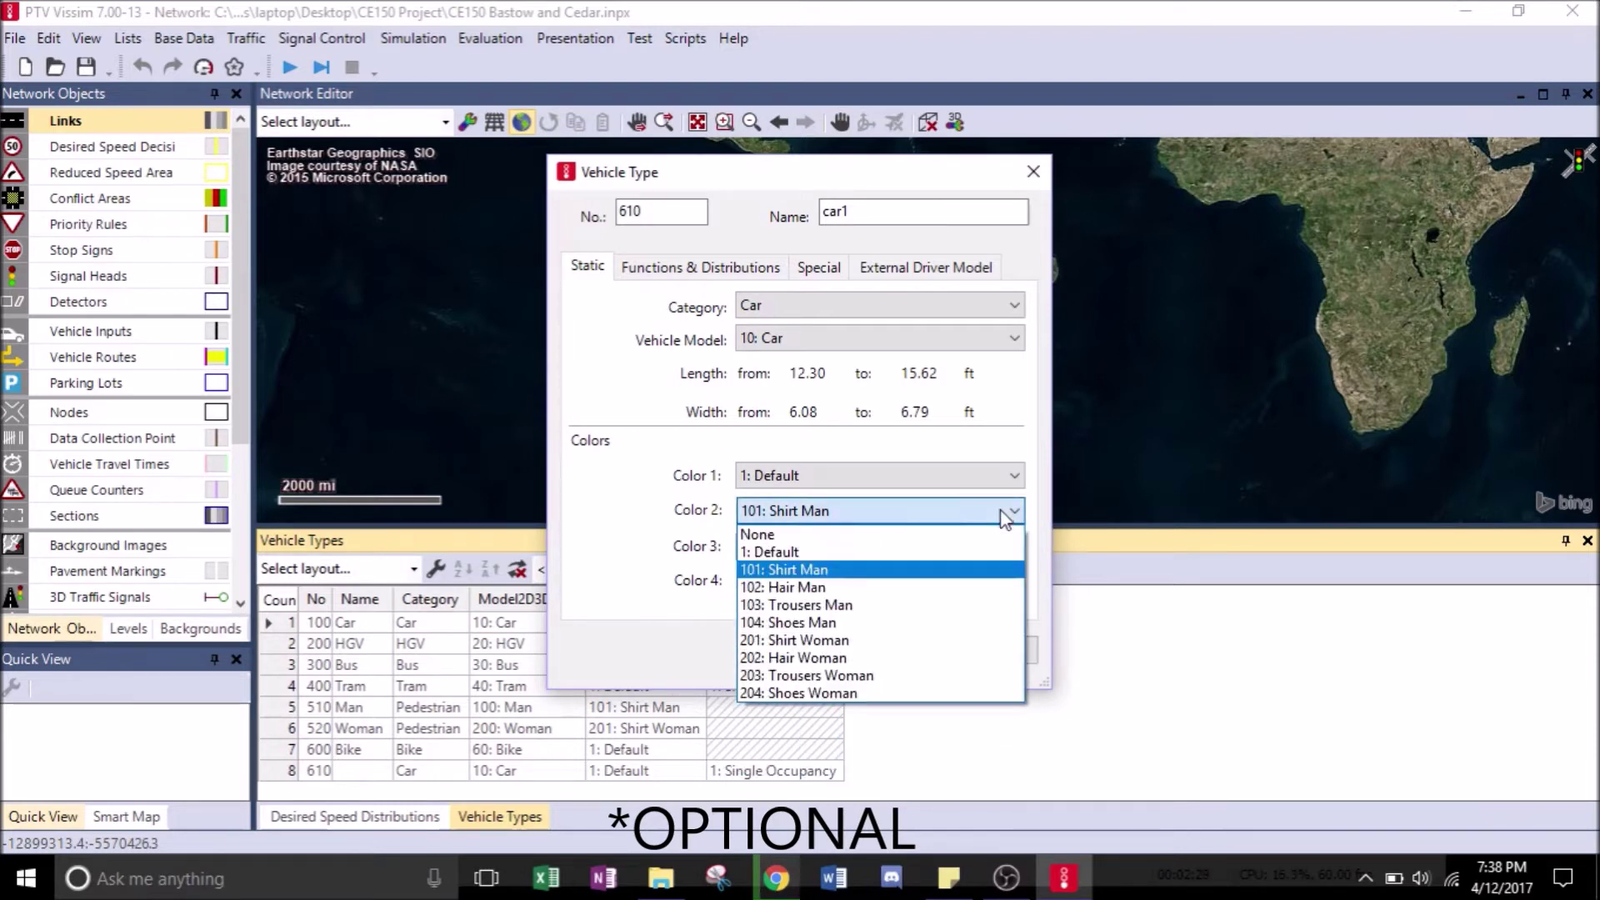
left_click(932, 536)
left_click(942, 552)
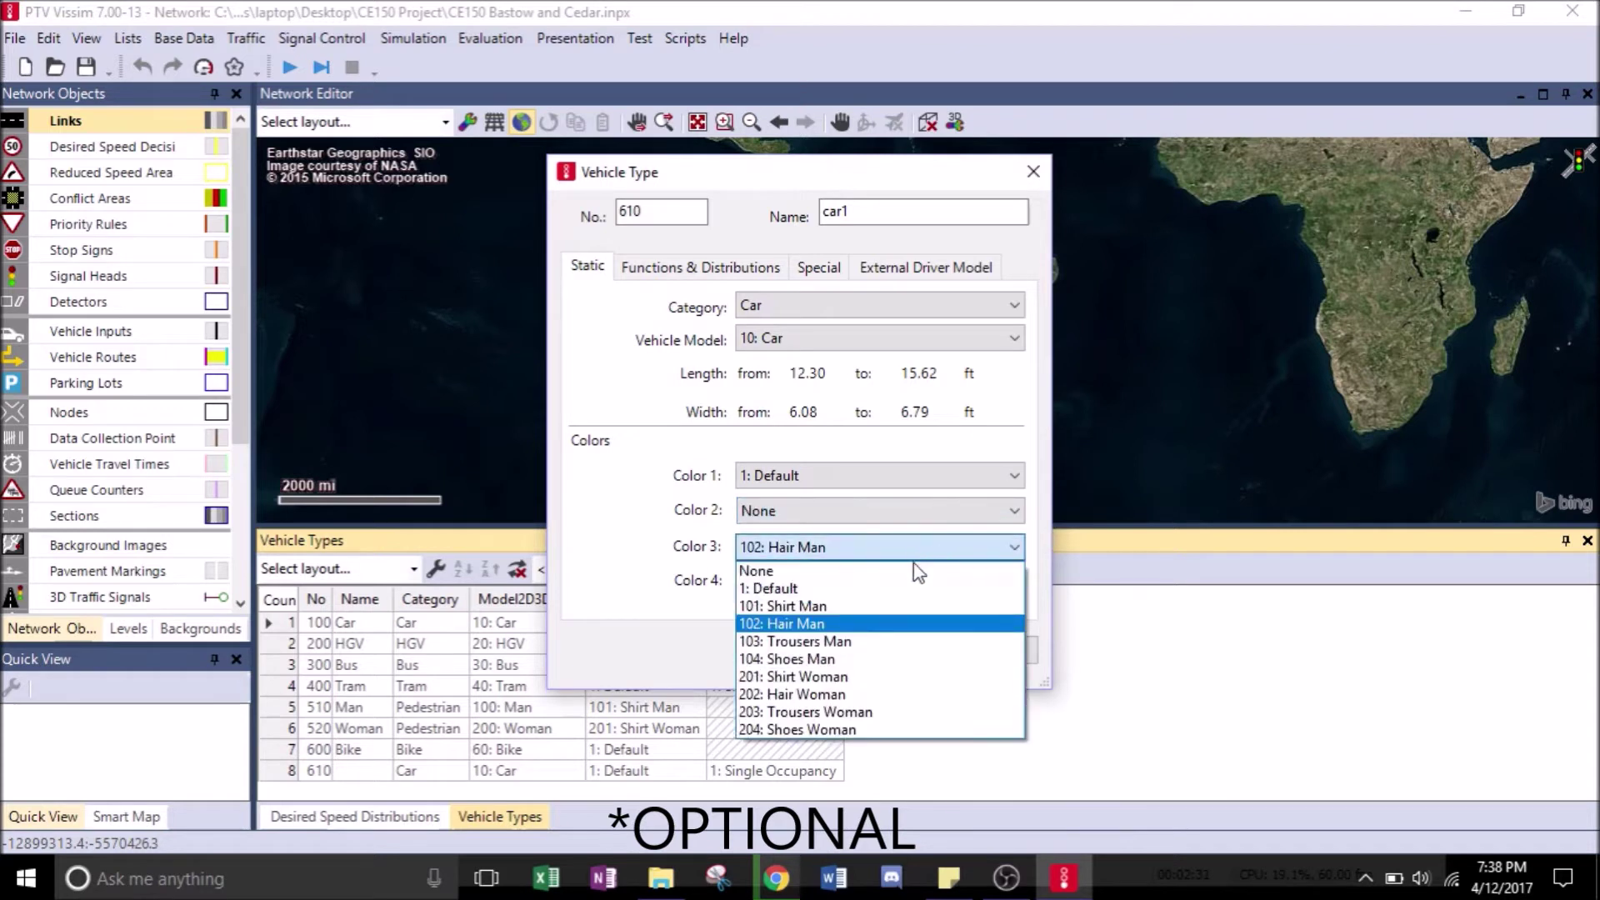
left_click(917, 569)
Keep model 10: Car and category Car, and confirm vehicle type 610 car1.
left_click(988, 339)
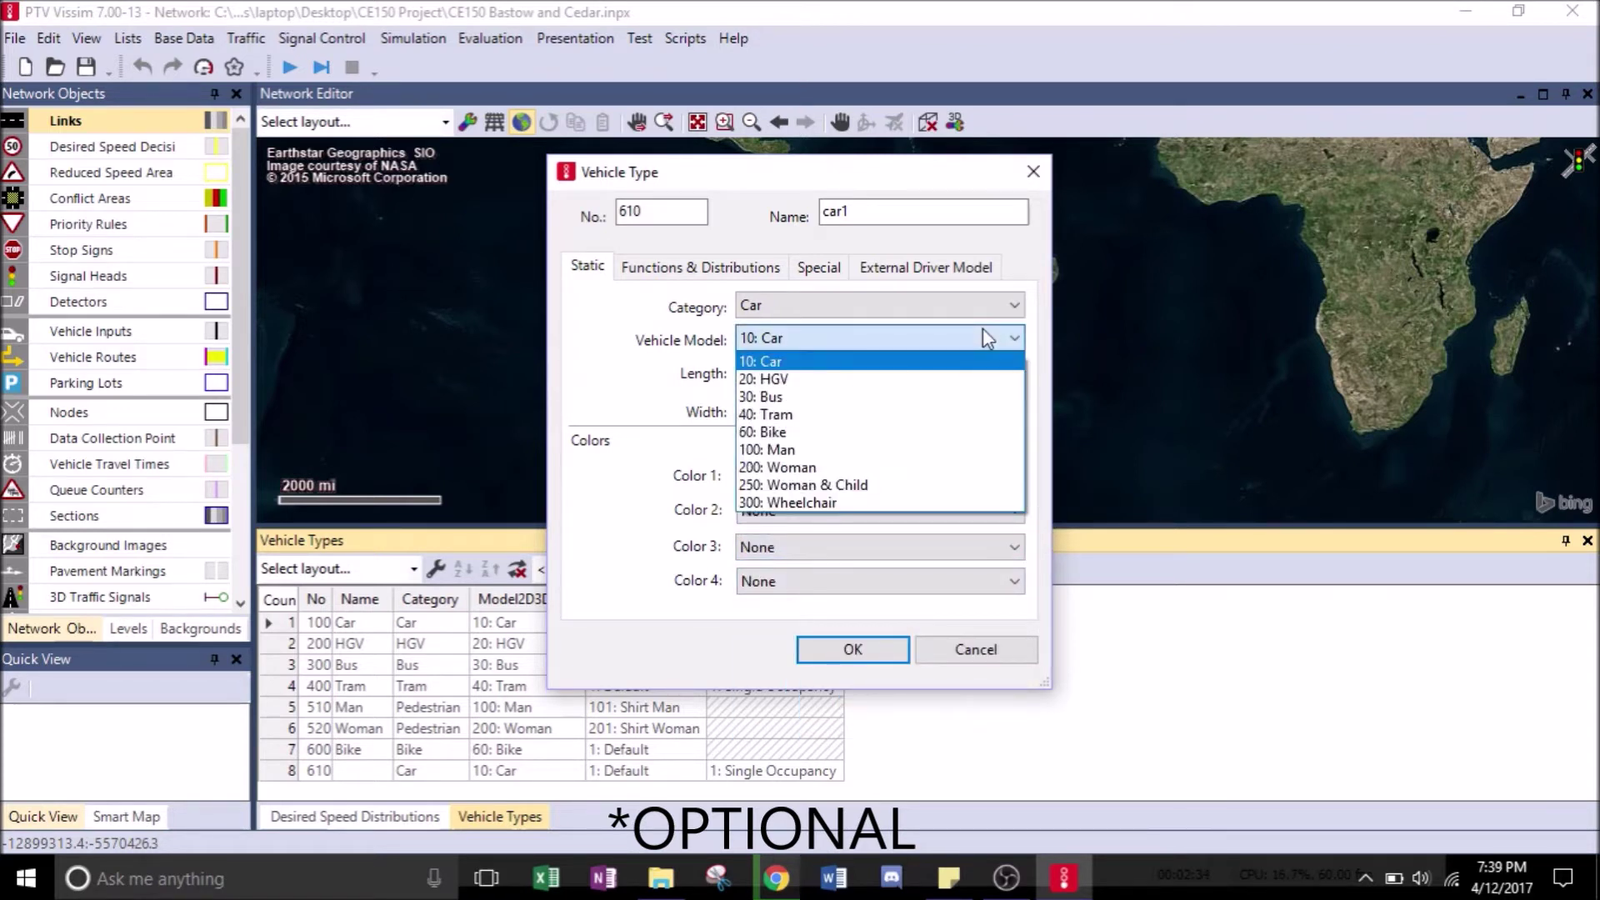
left_click(983, 328)
left_click(992, 301)
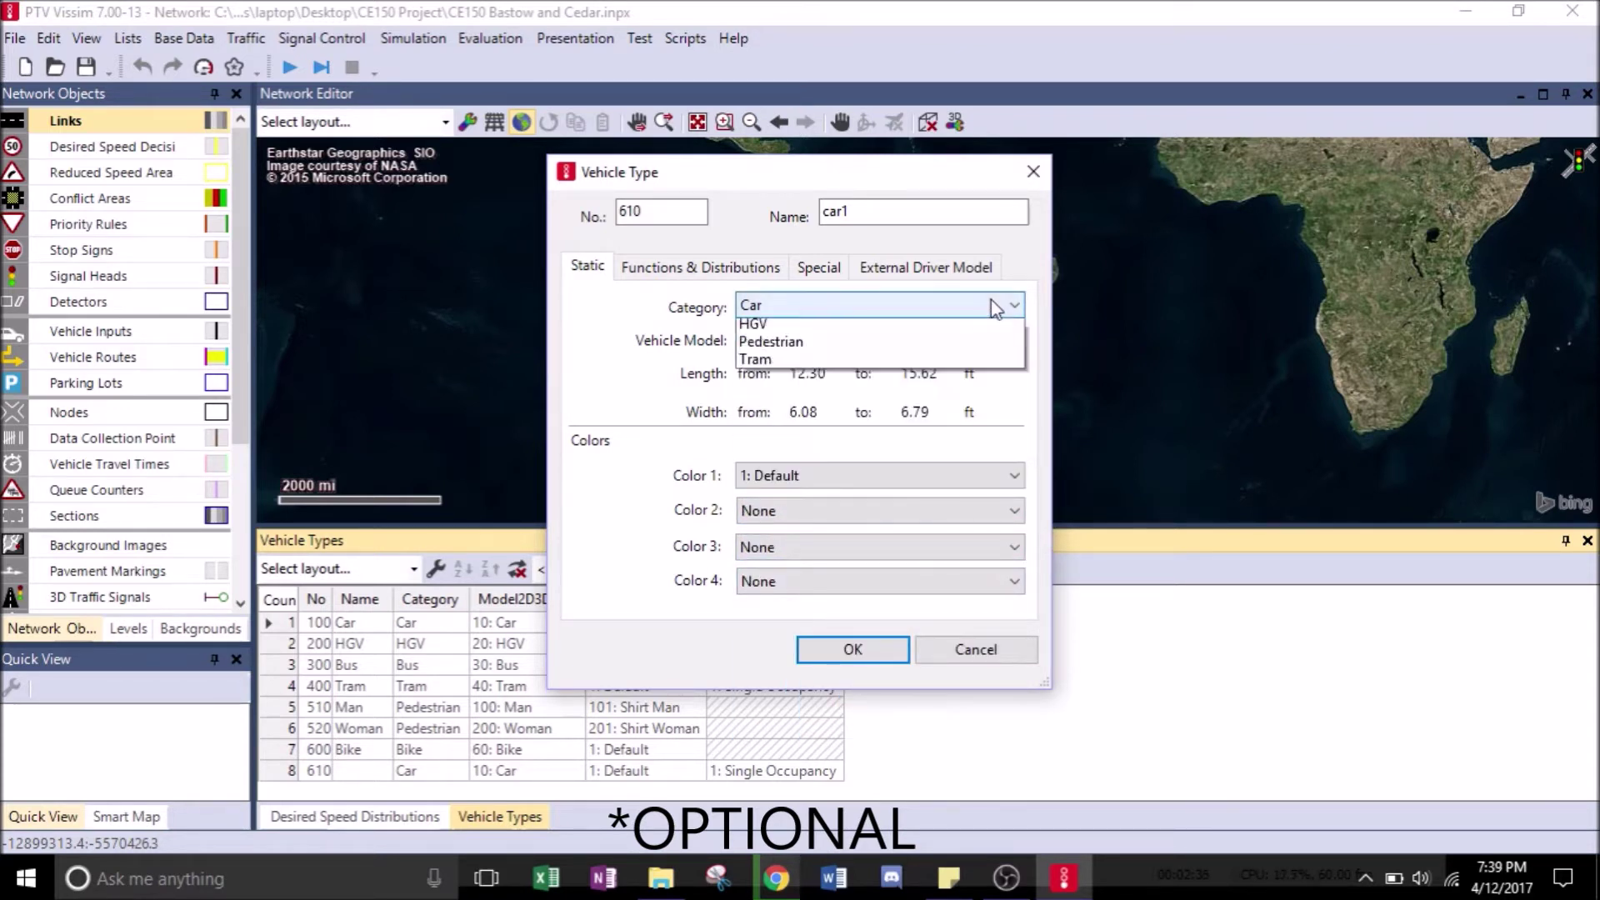
left_click(991, 300)
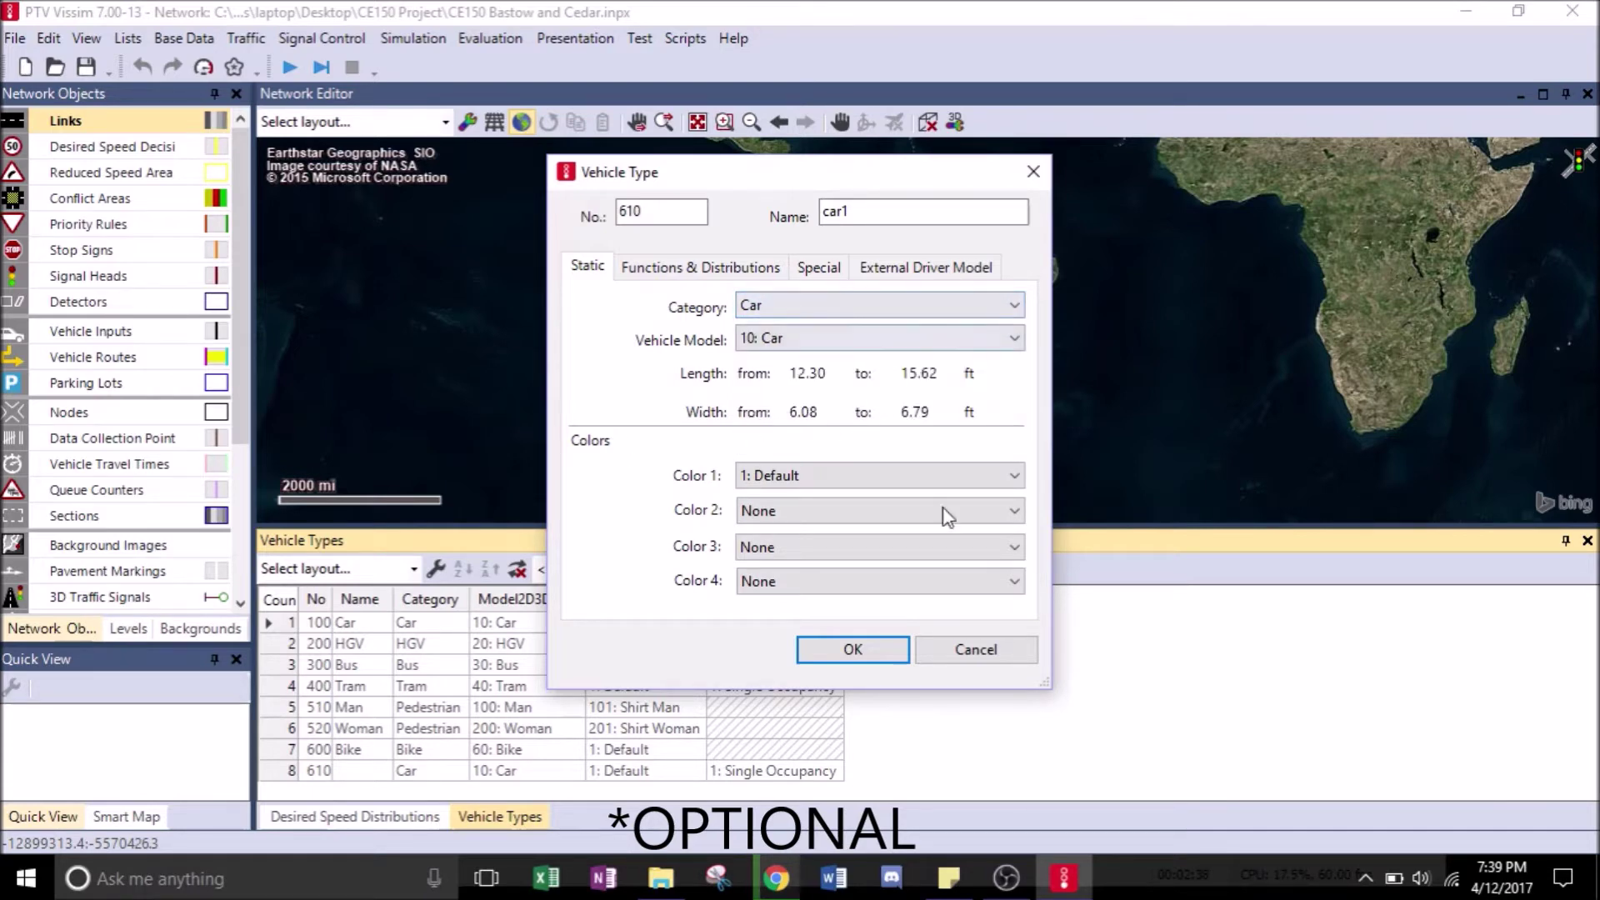
left_click(823, 657)
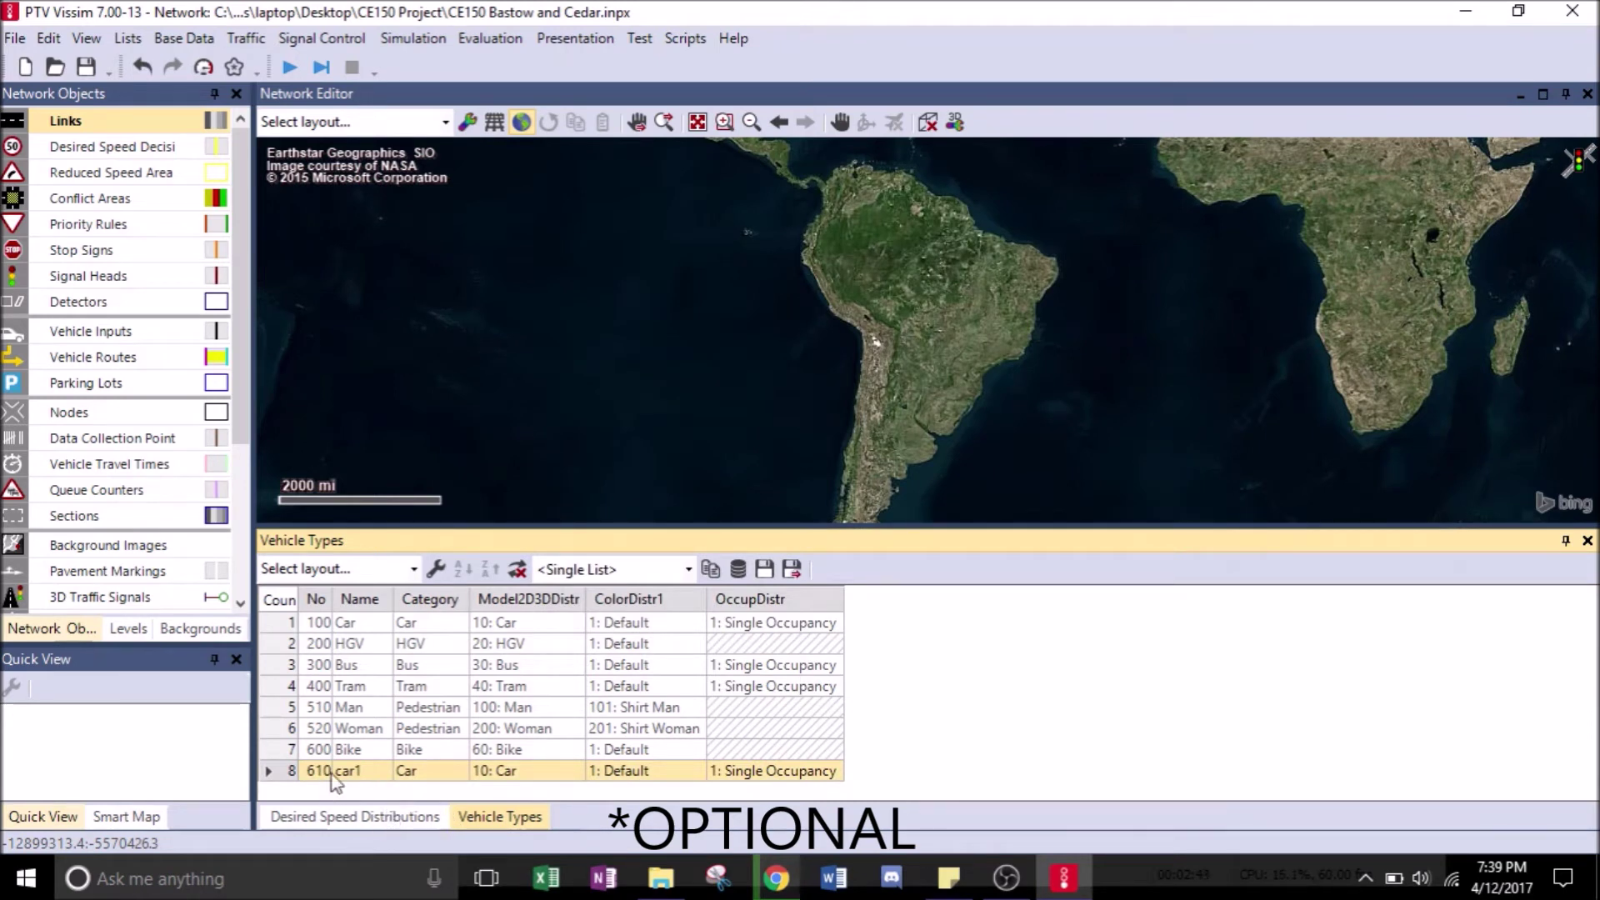
Delete the trial car1 vehicle type, restoring the original seven types.
right_click(284, 781)
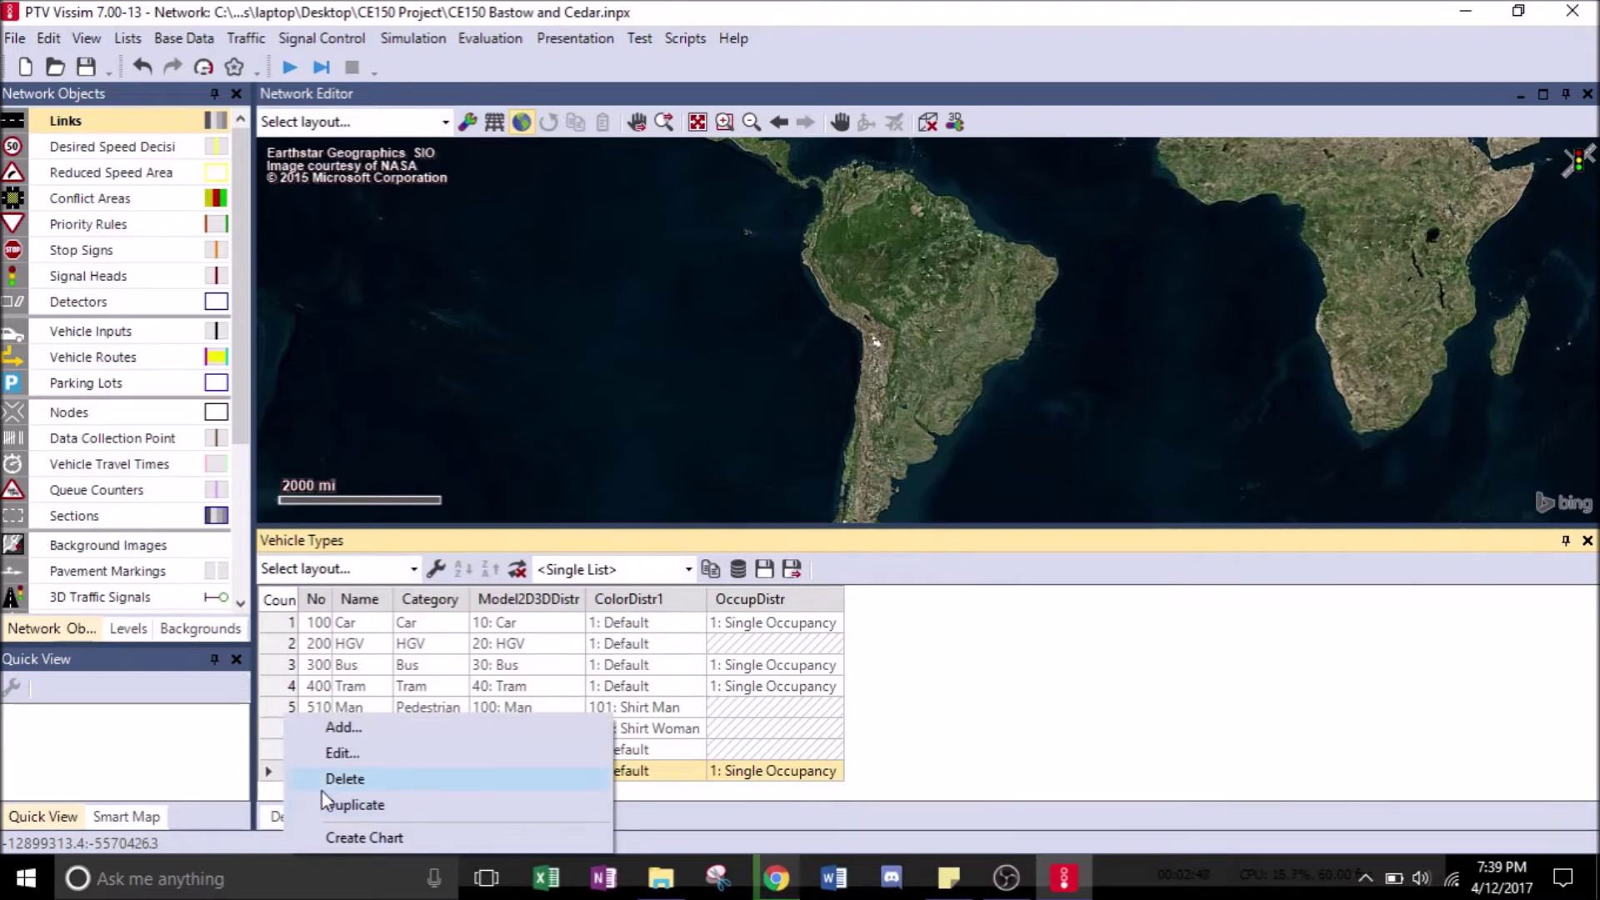
left_click(323, 782)
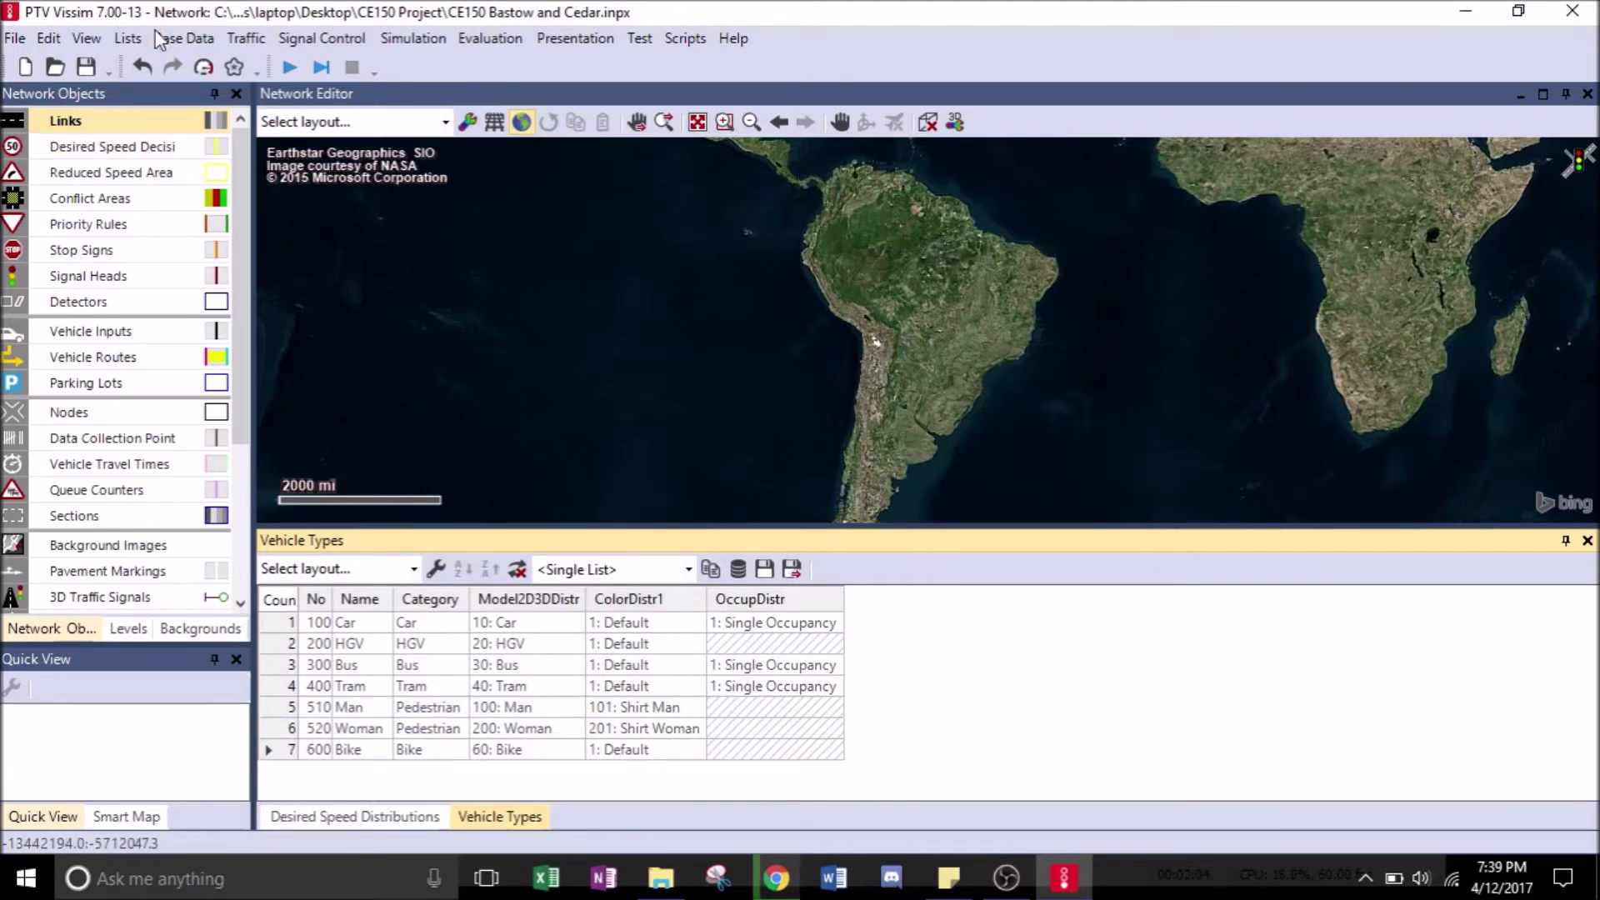
left_click(246, 38)
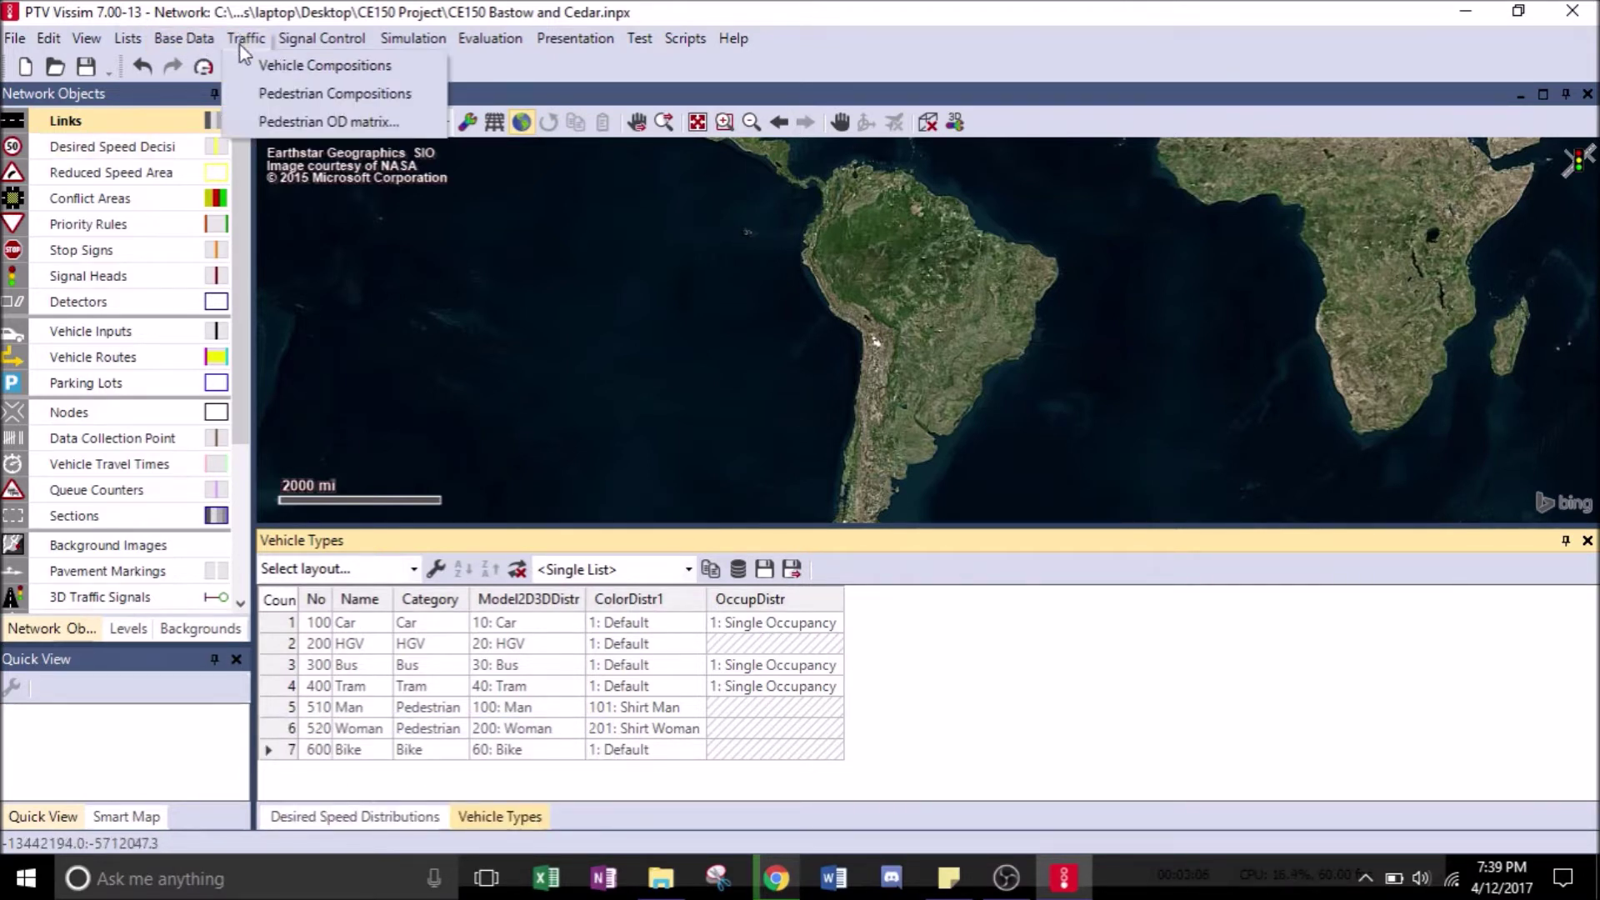
Add a new vehicle composition named 'Barstow WB'.
left_click(267, 68)
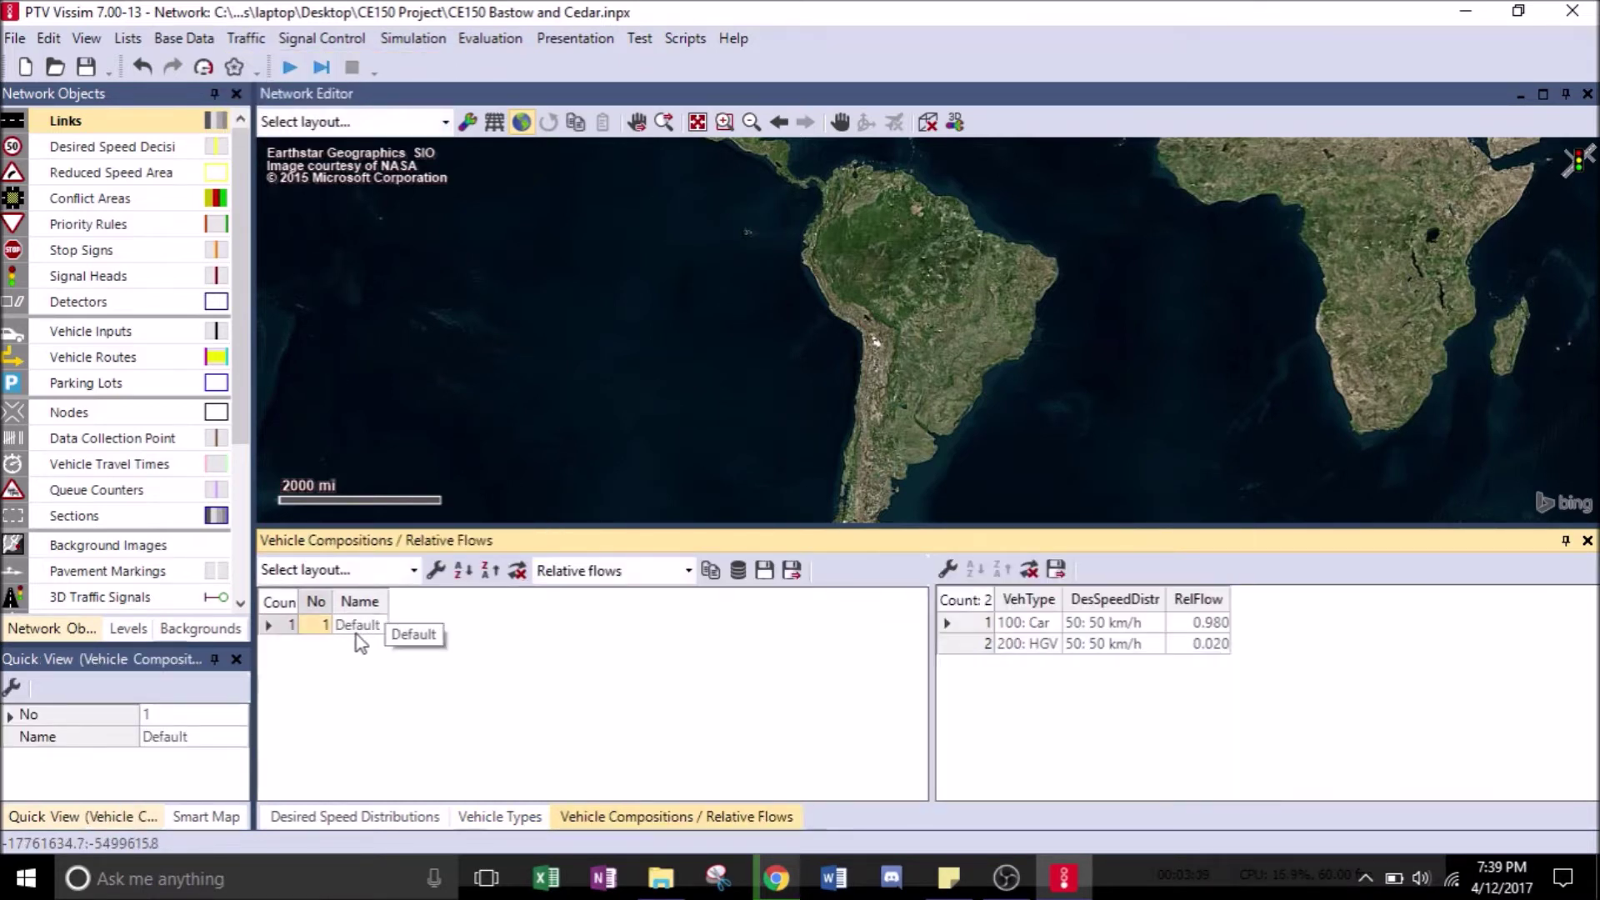
right_click(275, 604)
left_click(363, 441)
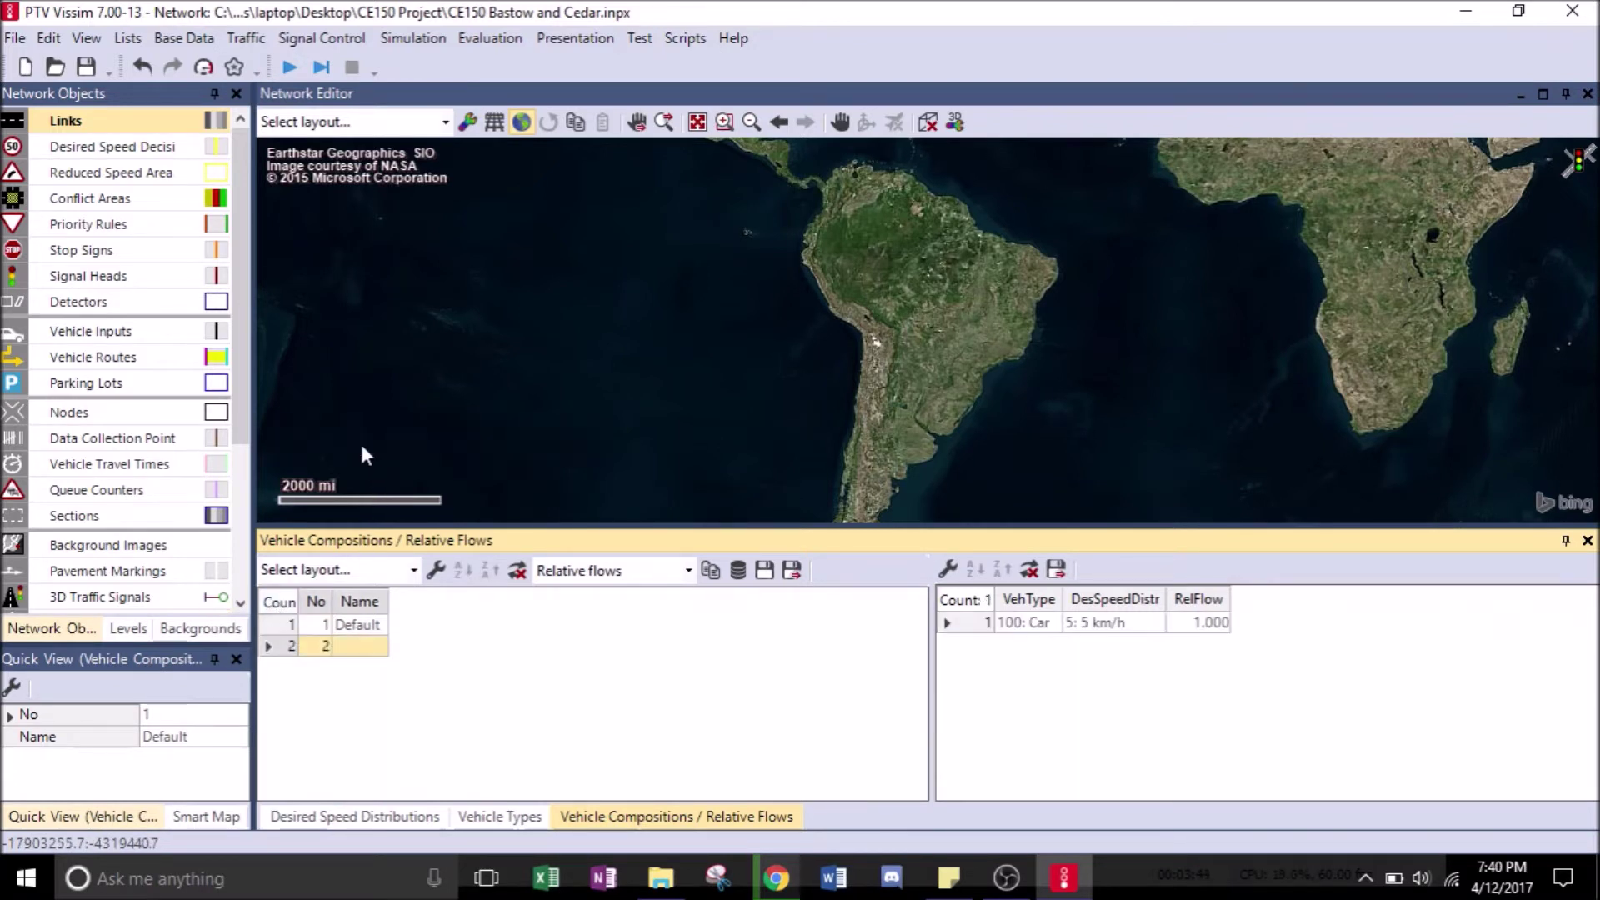
left_click(357, 647)
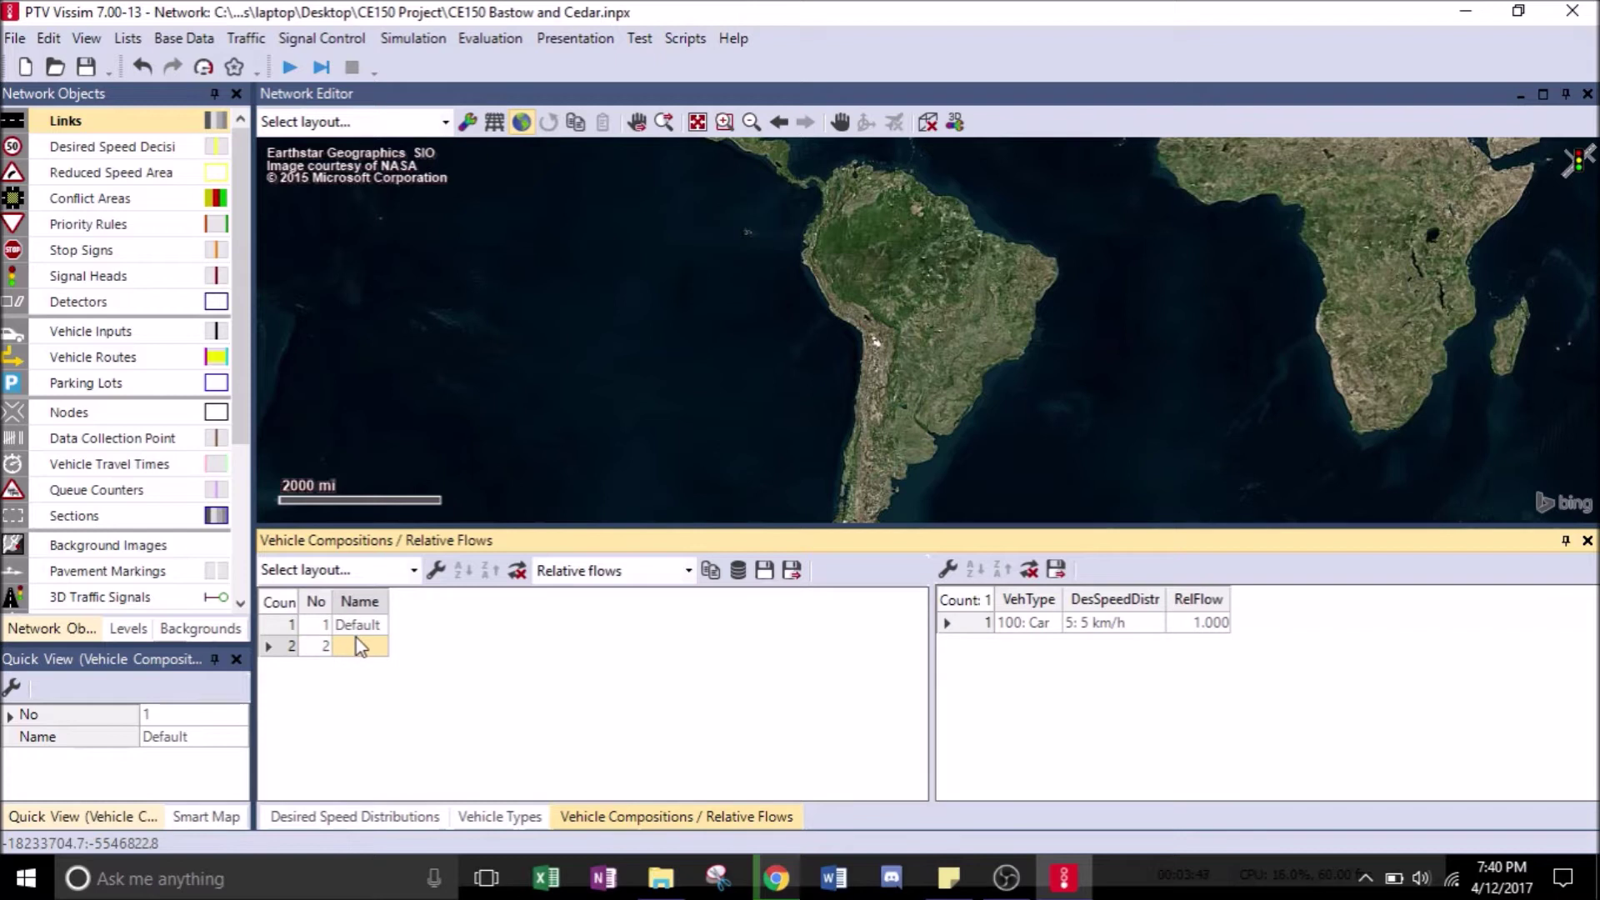
type("Bar")
type("stow")
type(" WB")
Add a third vehicle composition named 'All Others'.
right_click(287, 651)
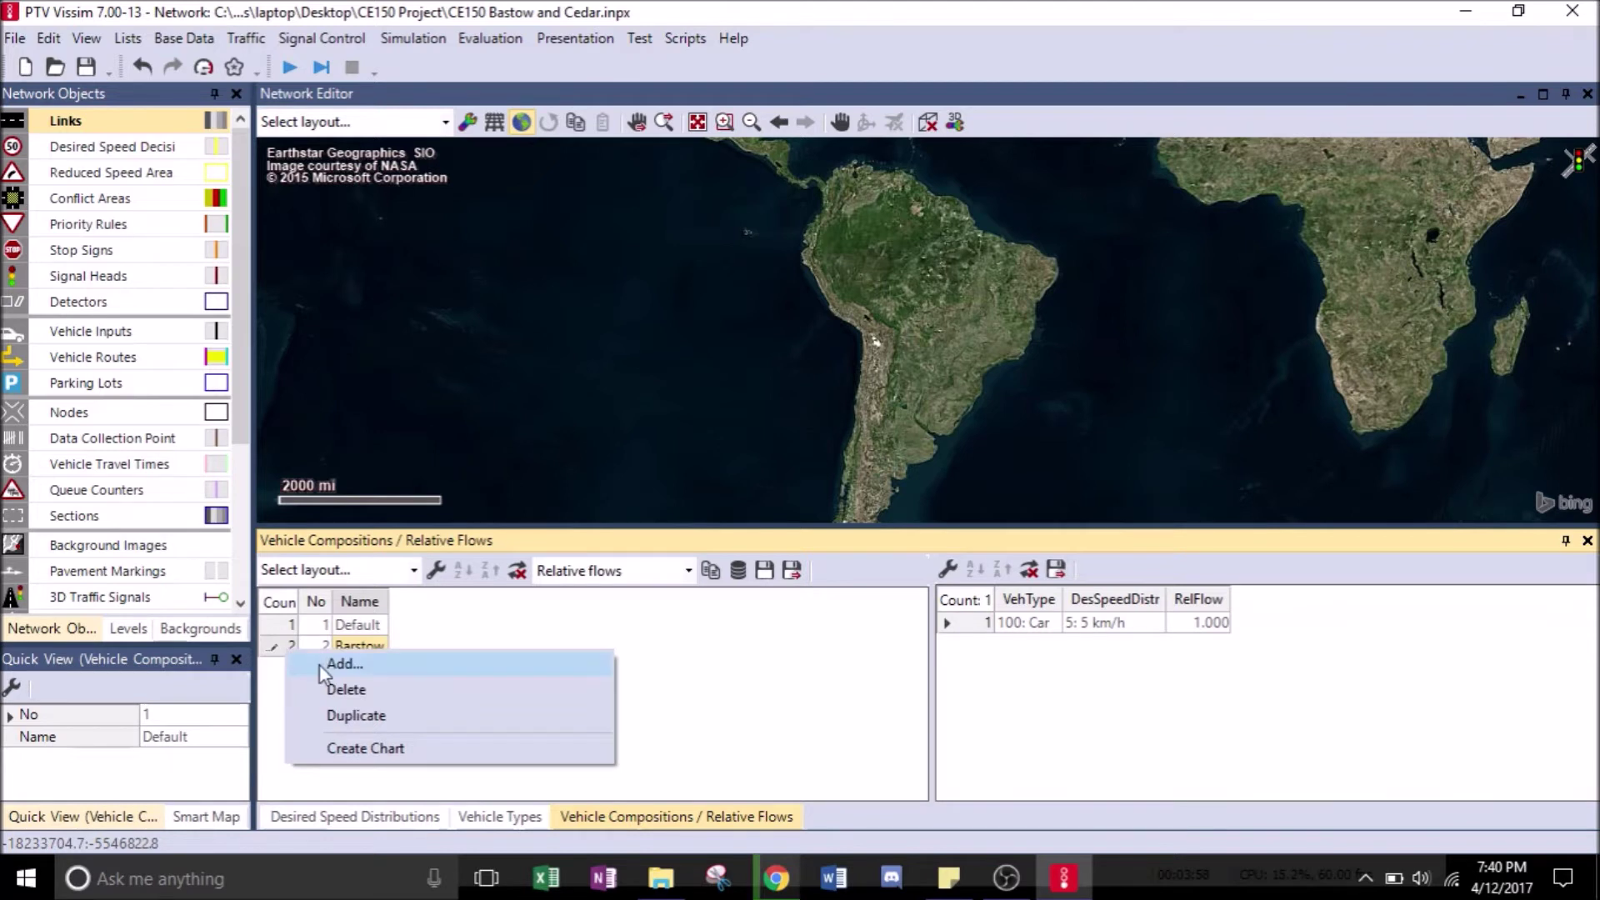
left_click(343, 664)
left_click(357, 668)
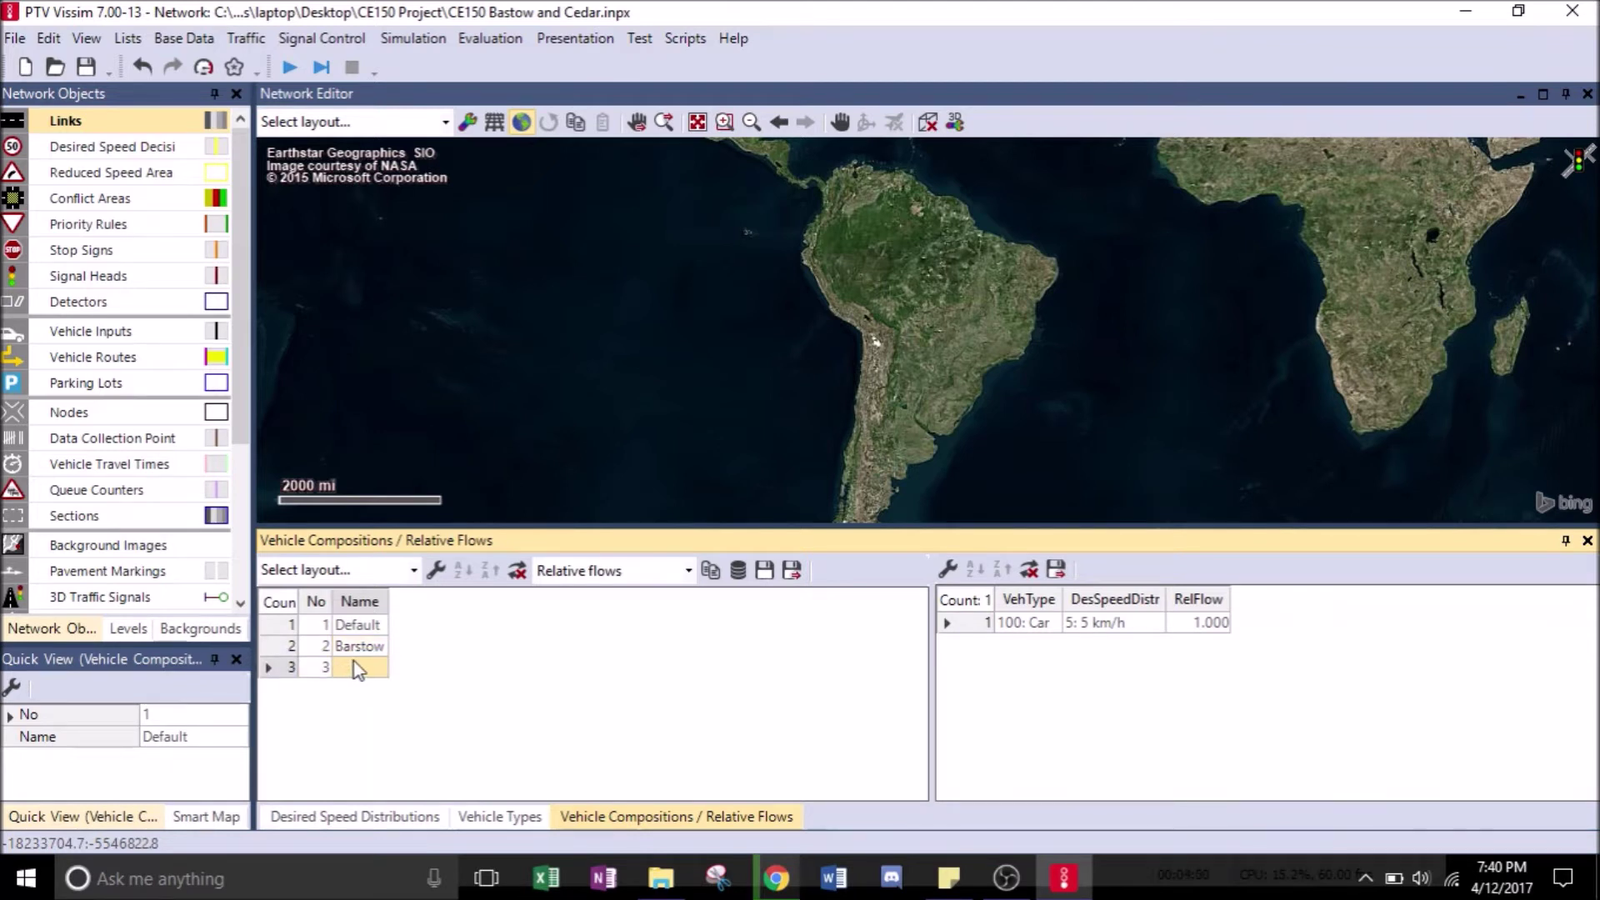
type("A")
type("ll Others")
key("Return")
left_click(289, 632)
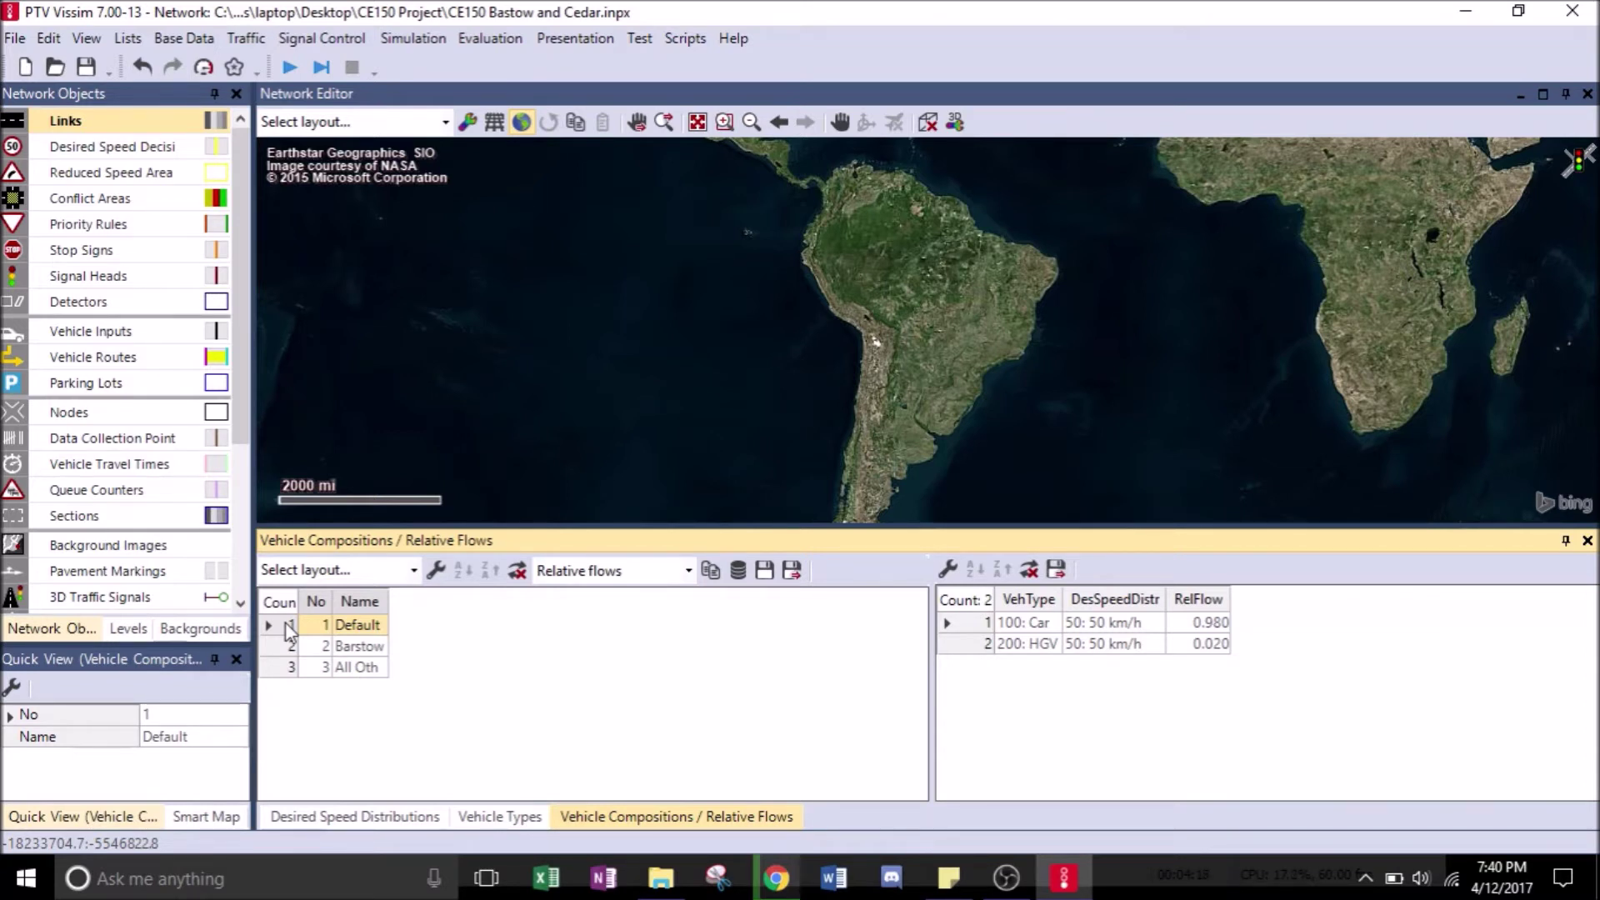
Add HGV and Bus flows to the Barstow composition alongside Car.
left_click(290, 648)
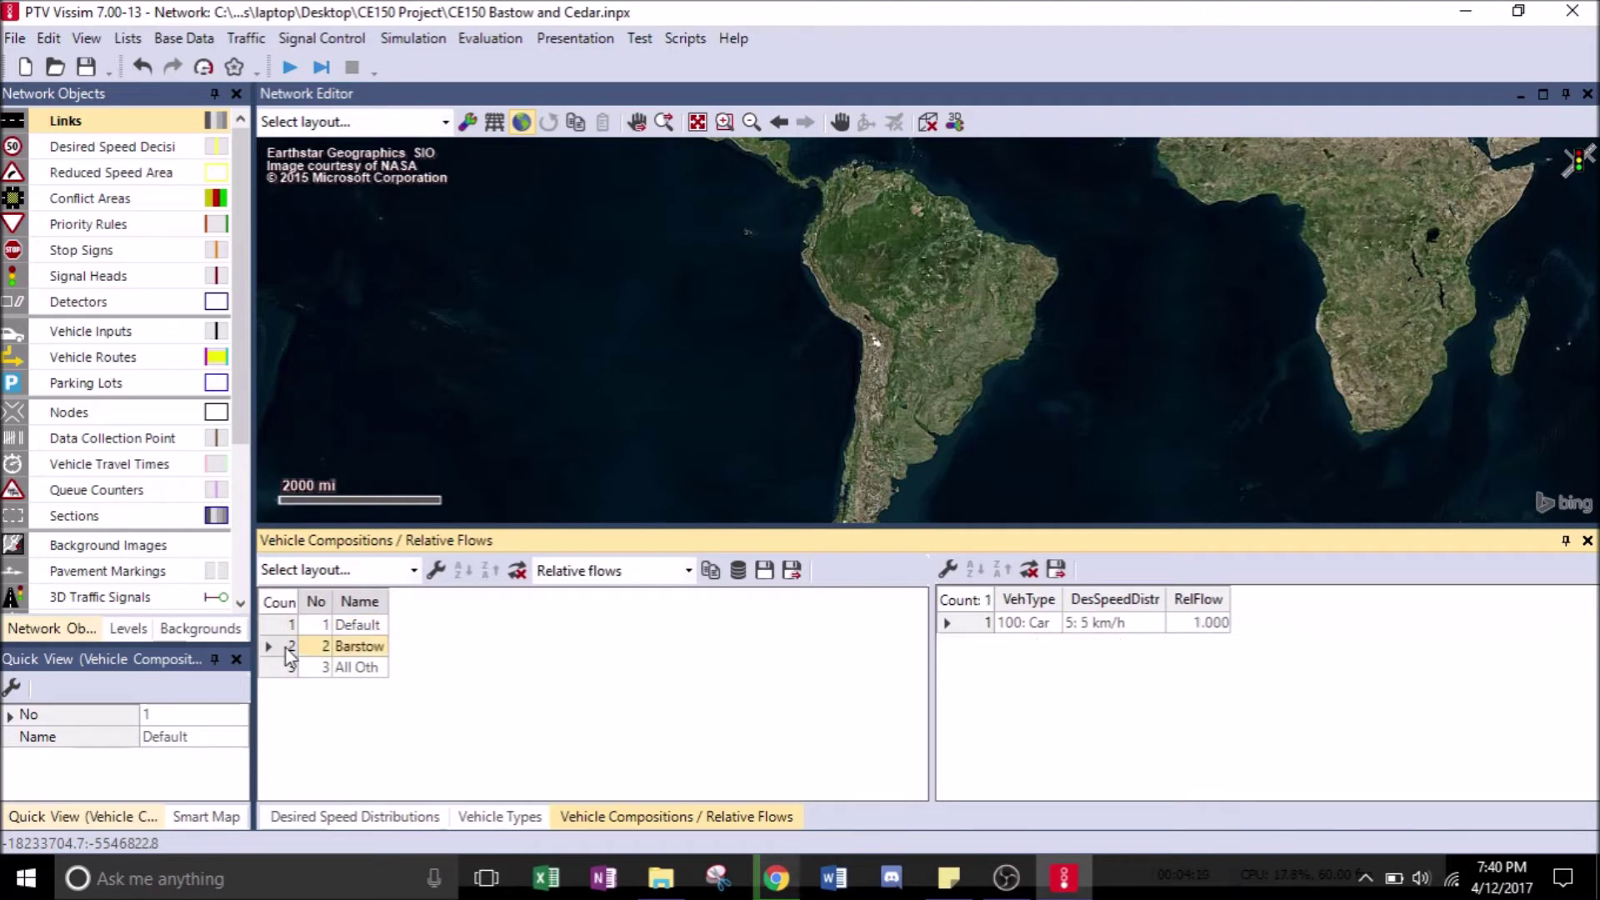
right_click(965, 625)
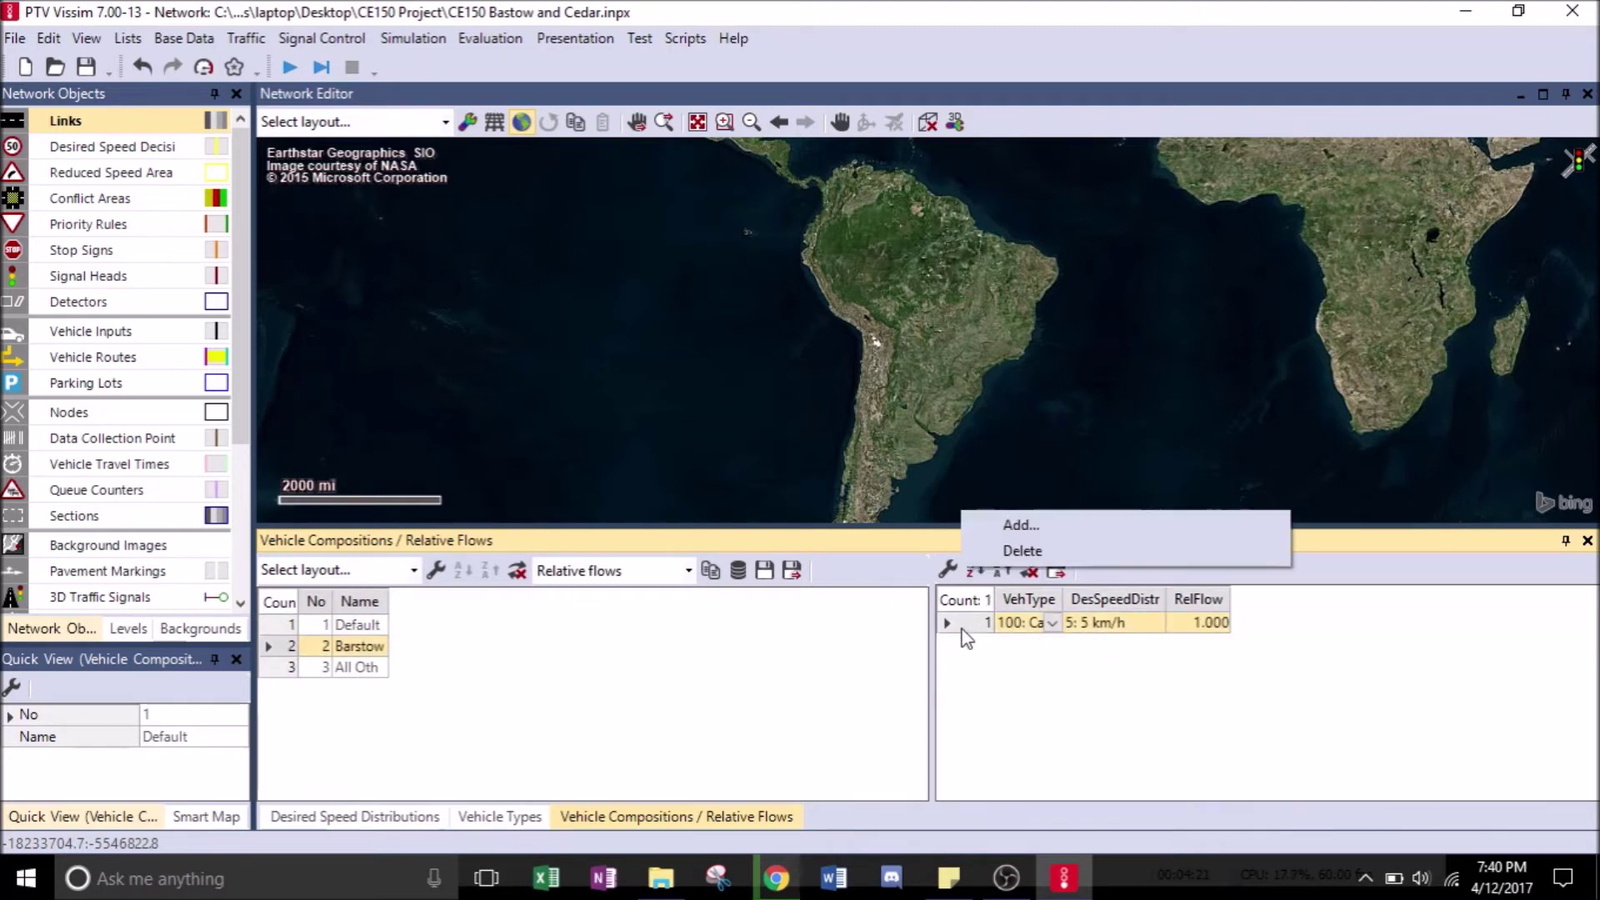
left_click(1033, 527)
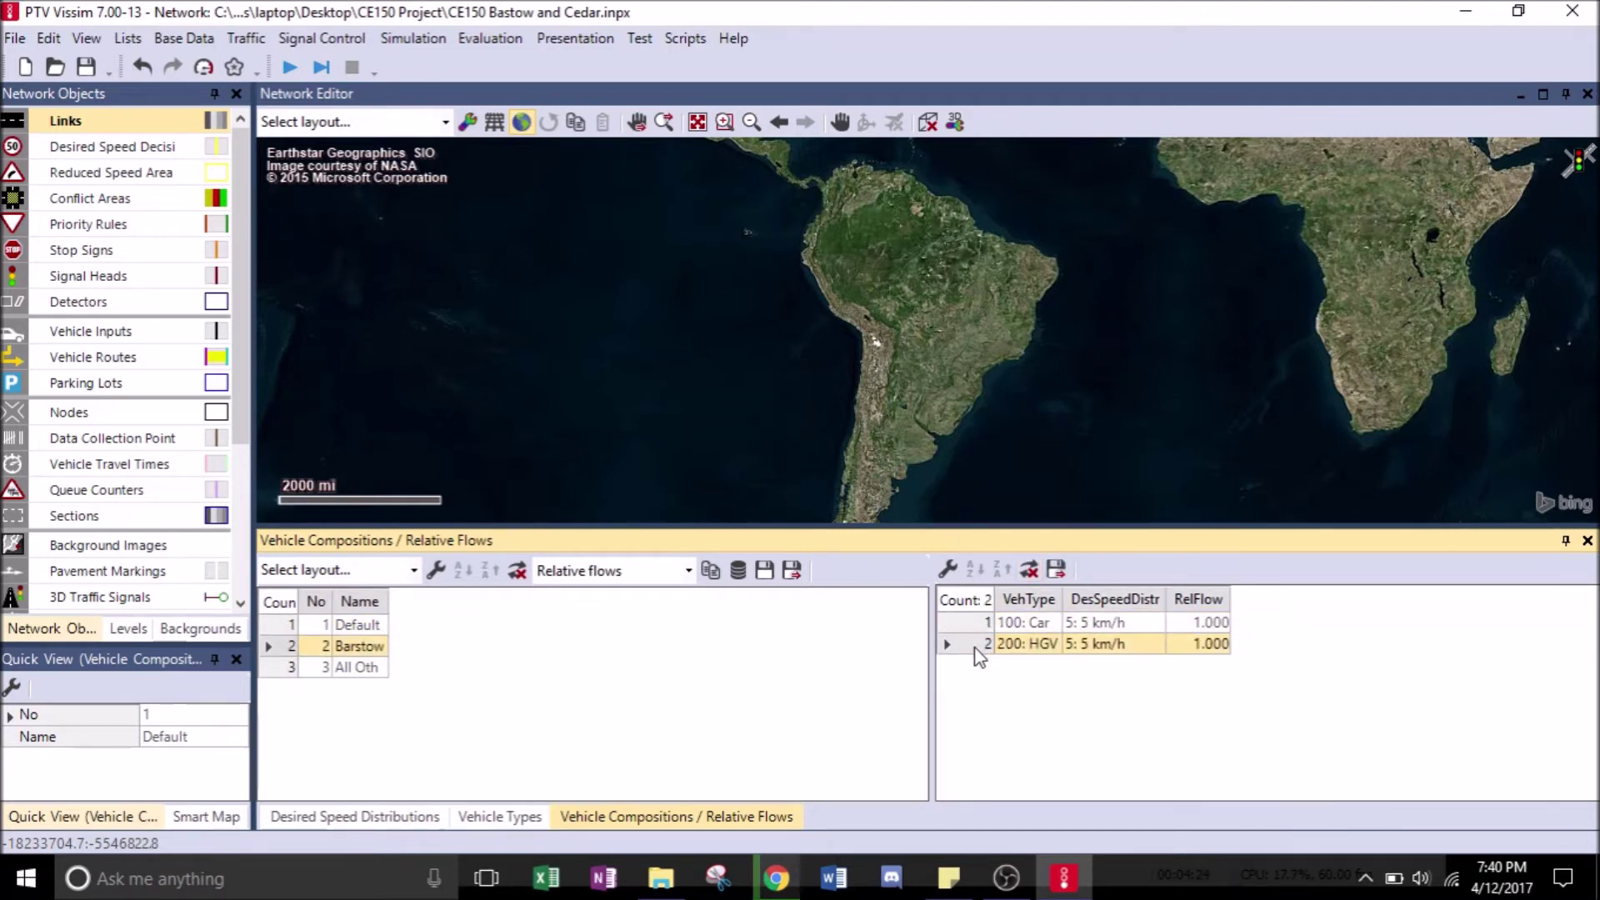
right_click(975, 646)
left_click(1026, 661)
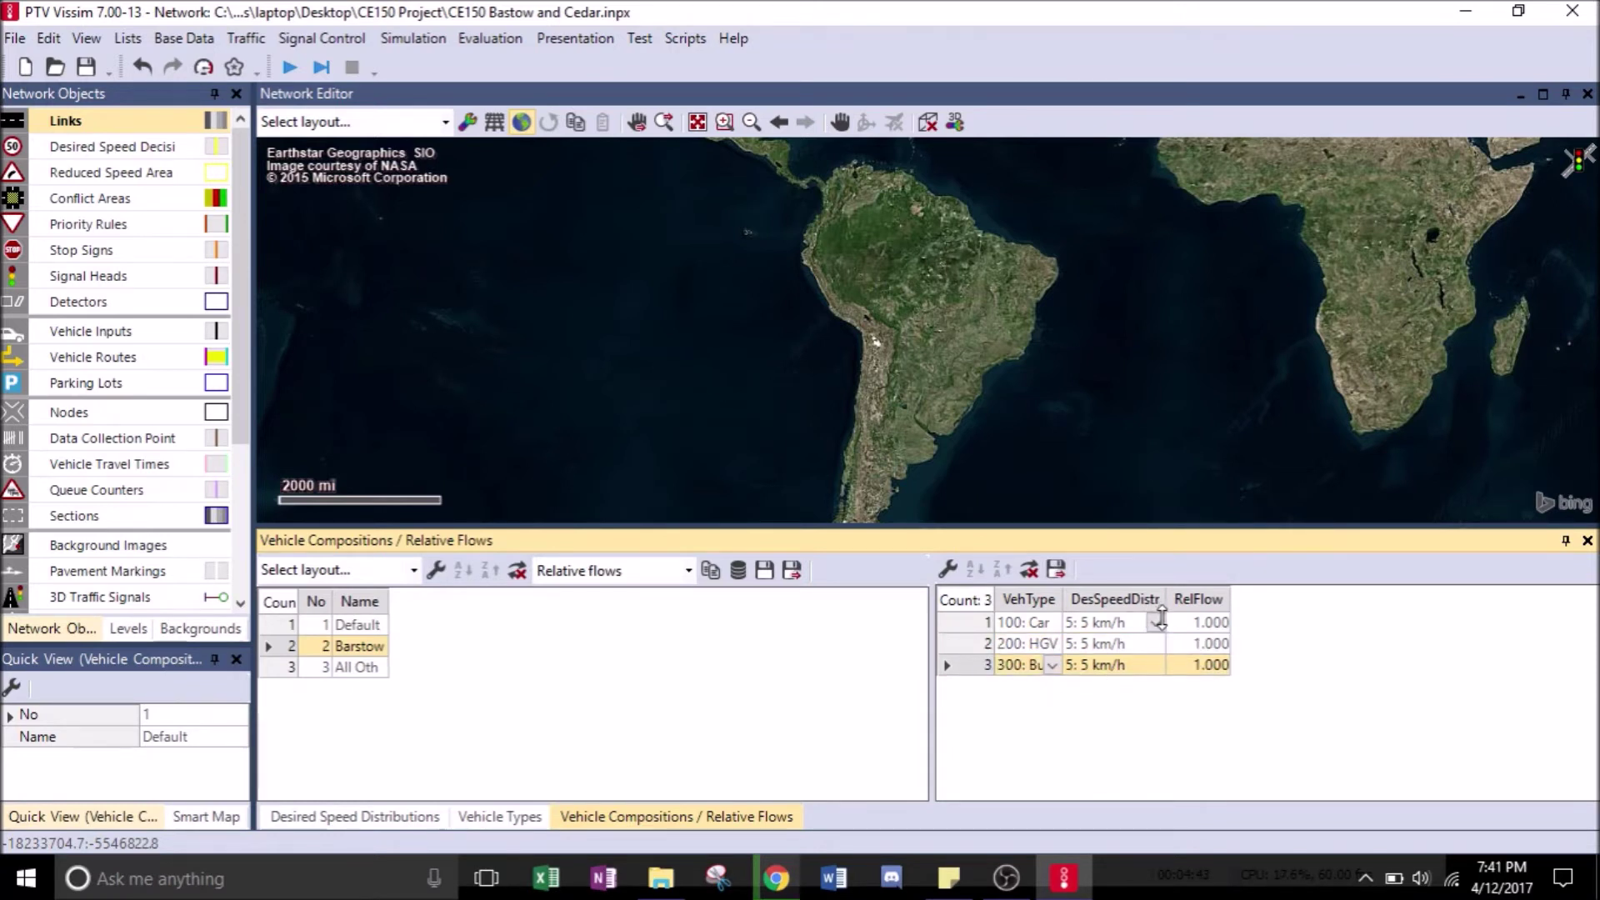
Set the Car flow's desired speed distribution to 1048: 25mph Speed Limit.
left_click(1156, 628)
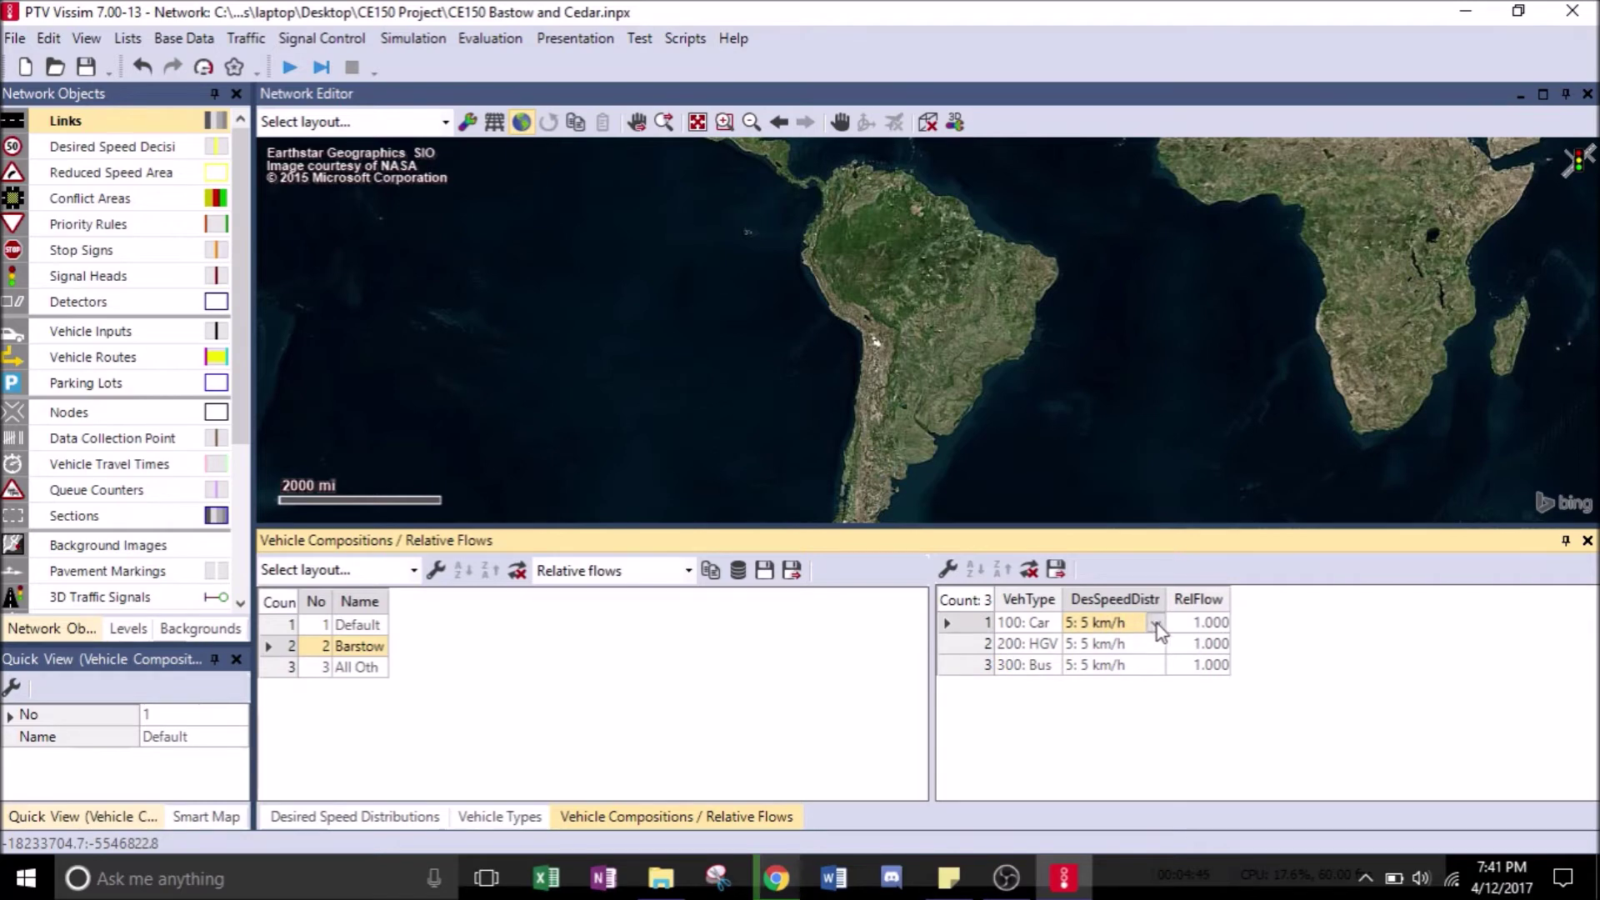
left_click(1157, 624)
left_click(1157, 625)
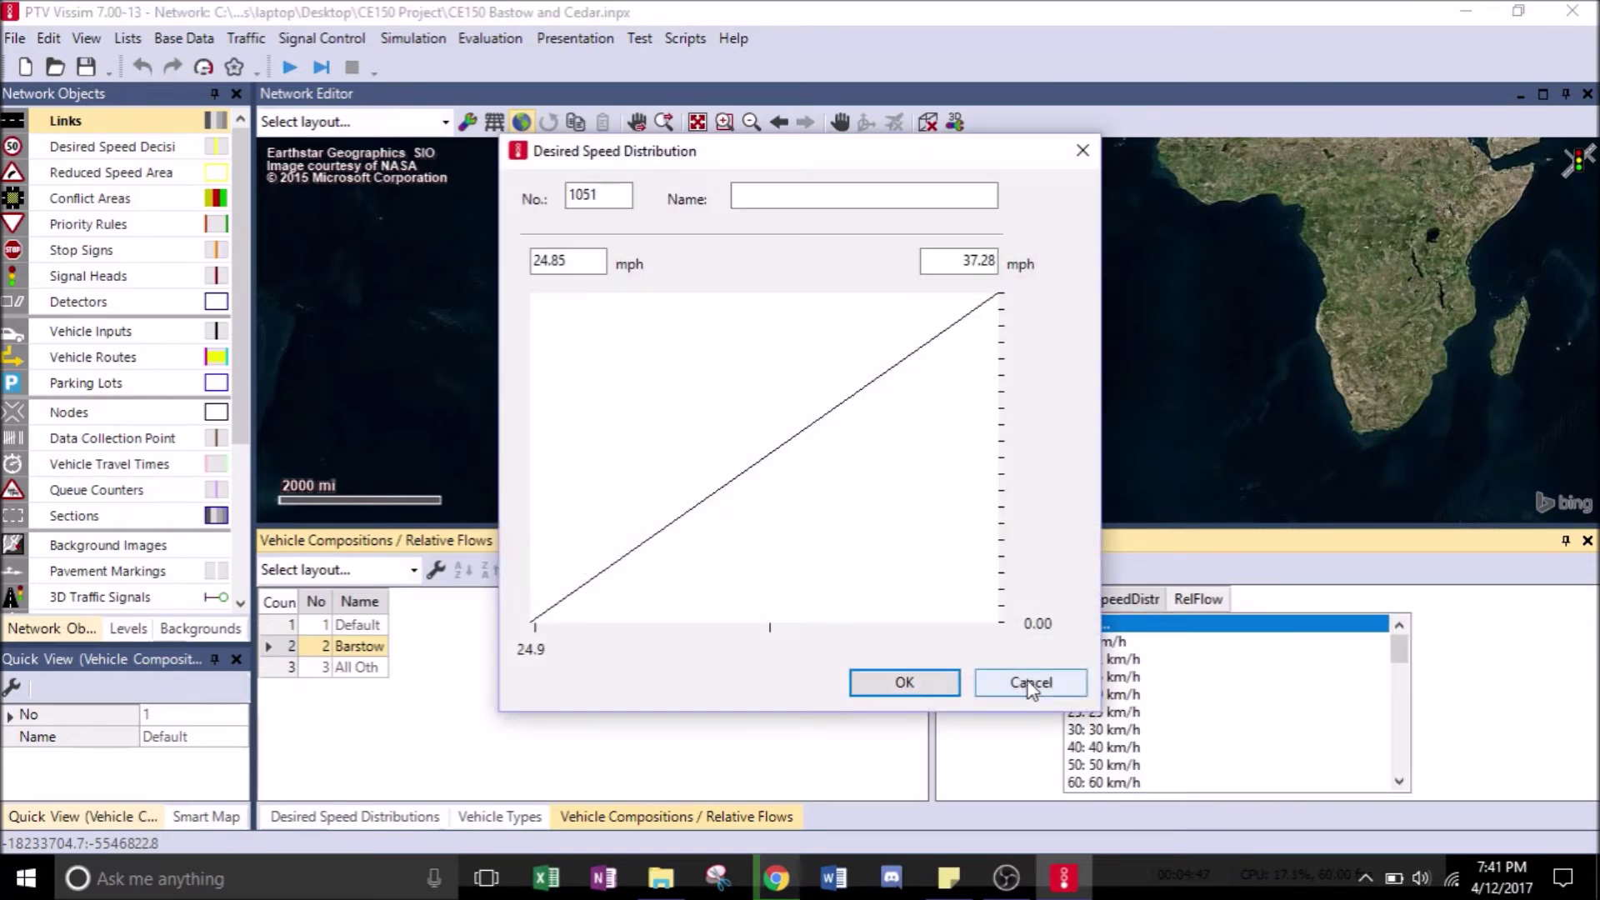
left_click(1031, 684)
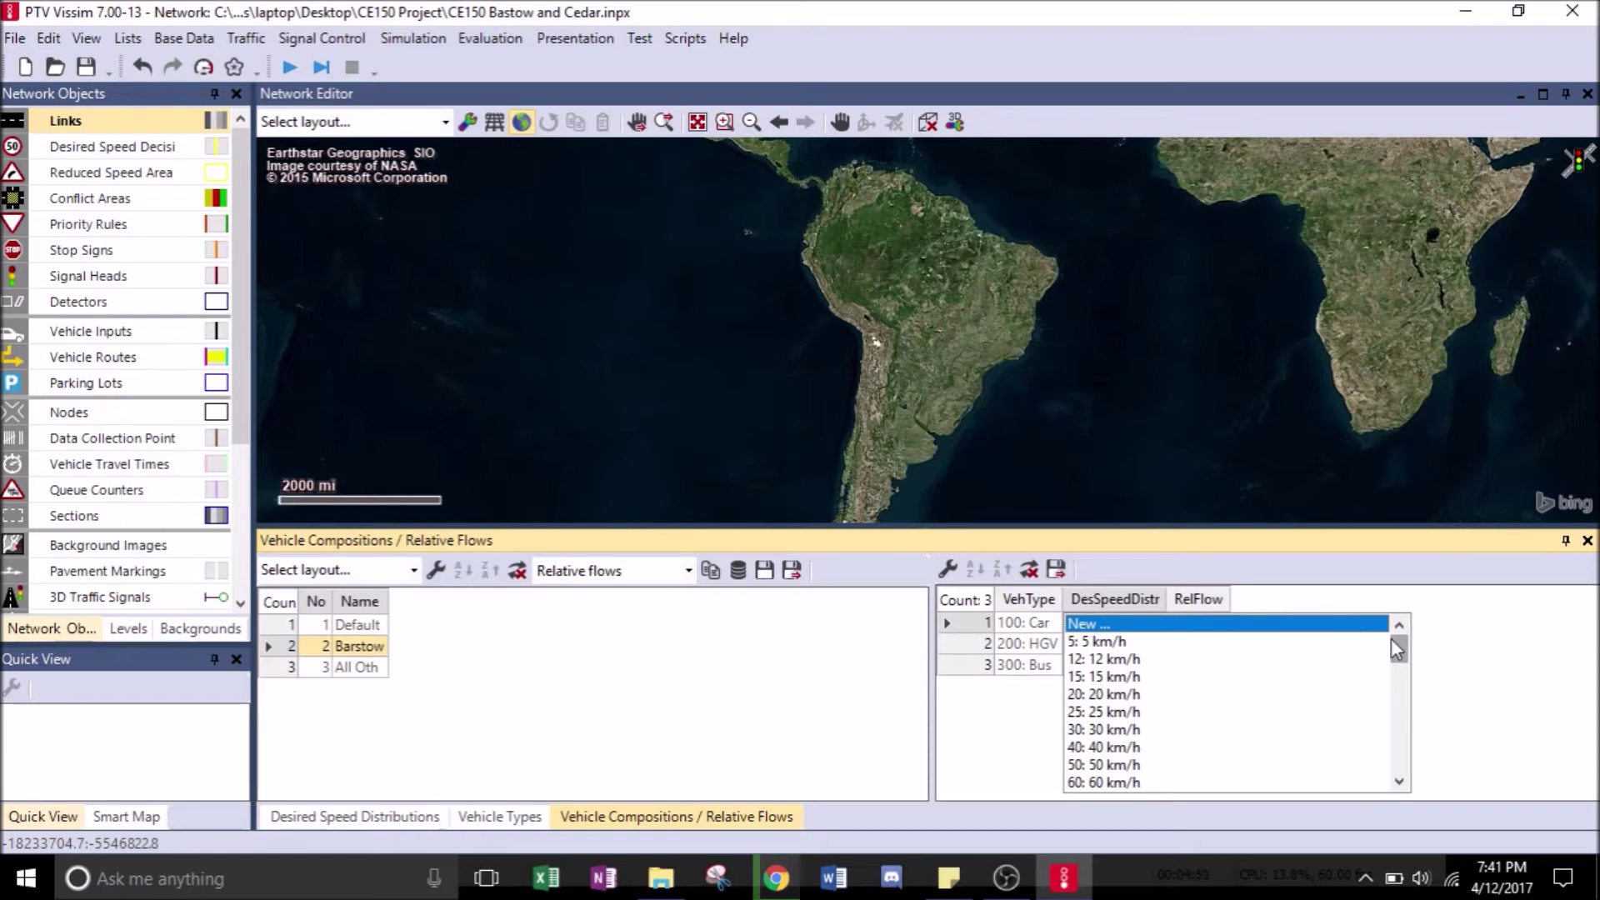
left_click(1419, 679)
left_click(1155, 631)
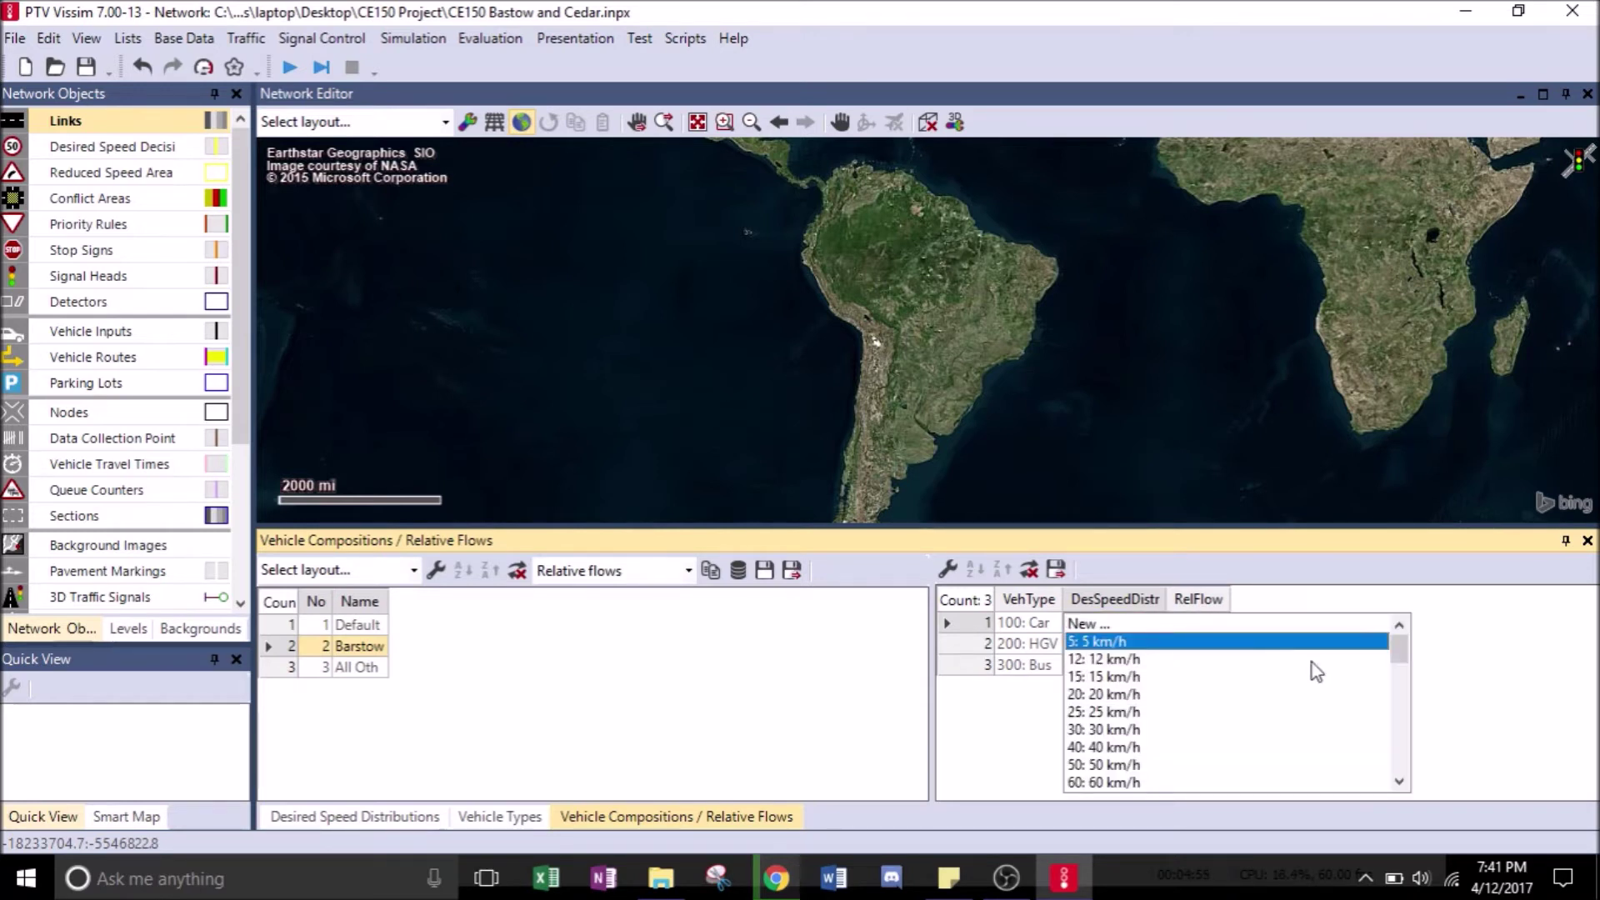
left_click_drag(1398, 663, 1392, 765)
left_click(1204, 748)
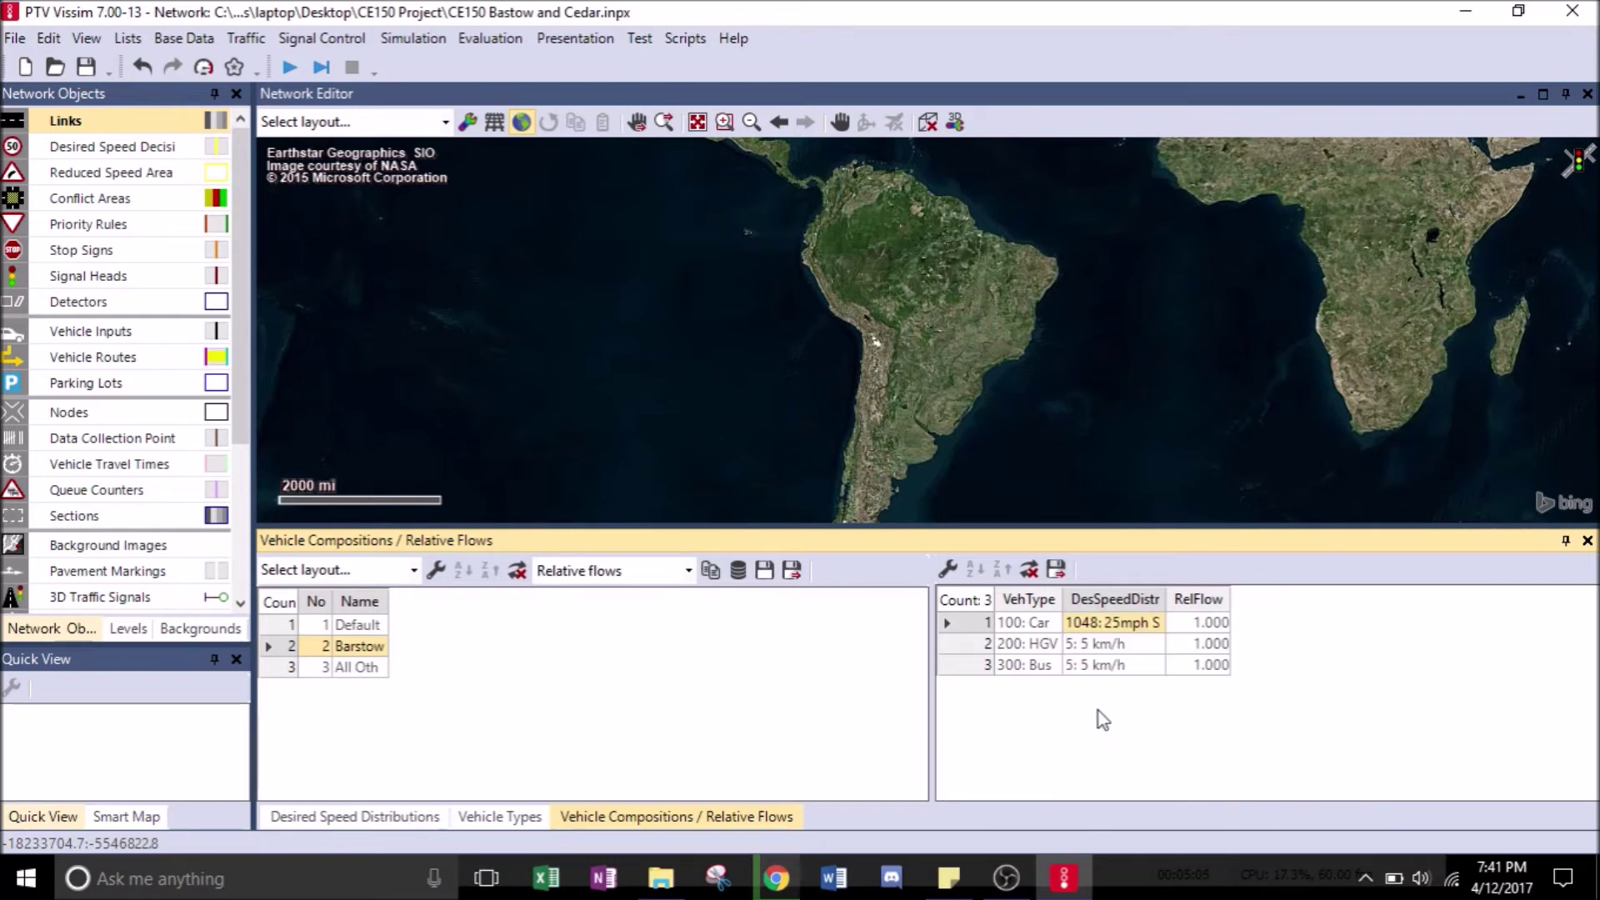
Set the HGV and Bus desired speed distributions to 1048: 25mph Speed Limit.
left_click(1162, 649)
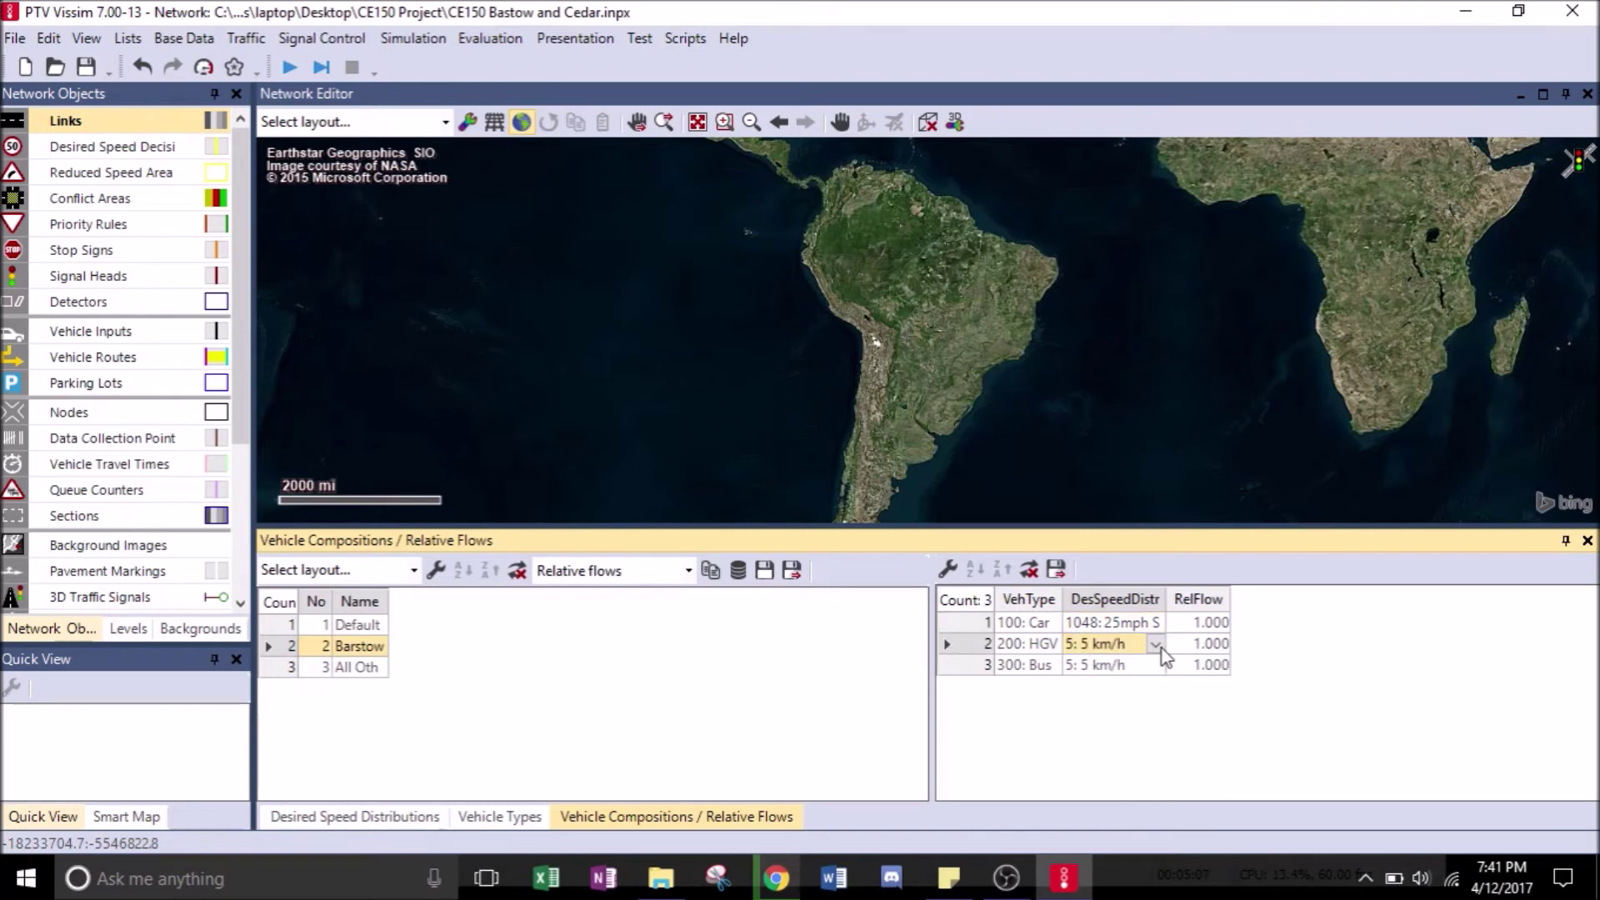
left_click(1162, 649)
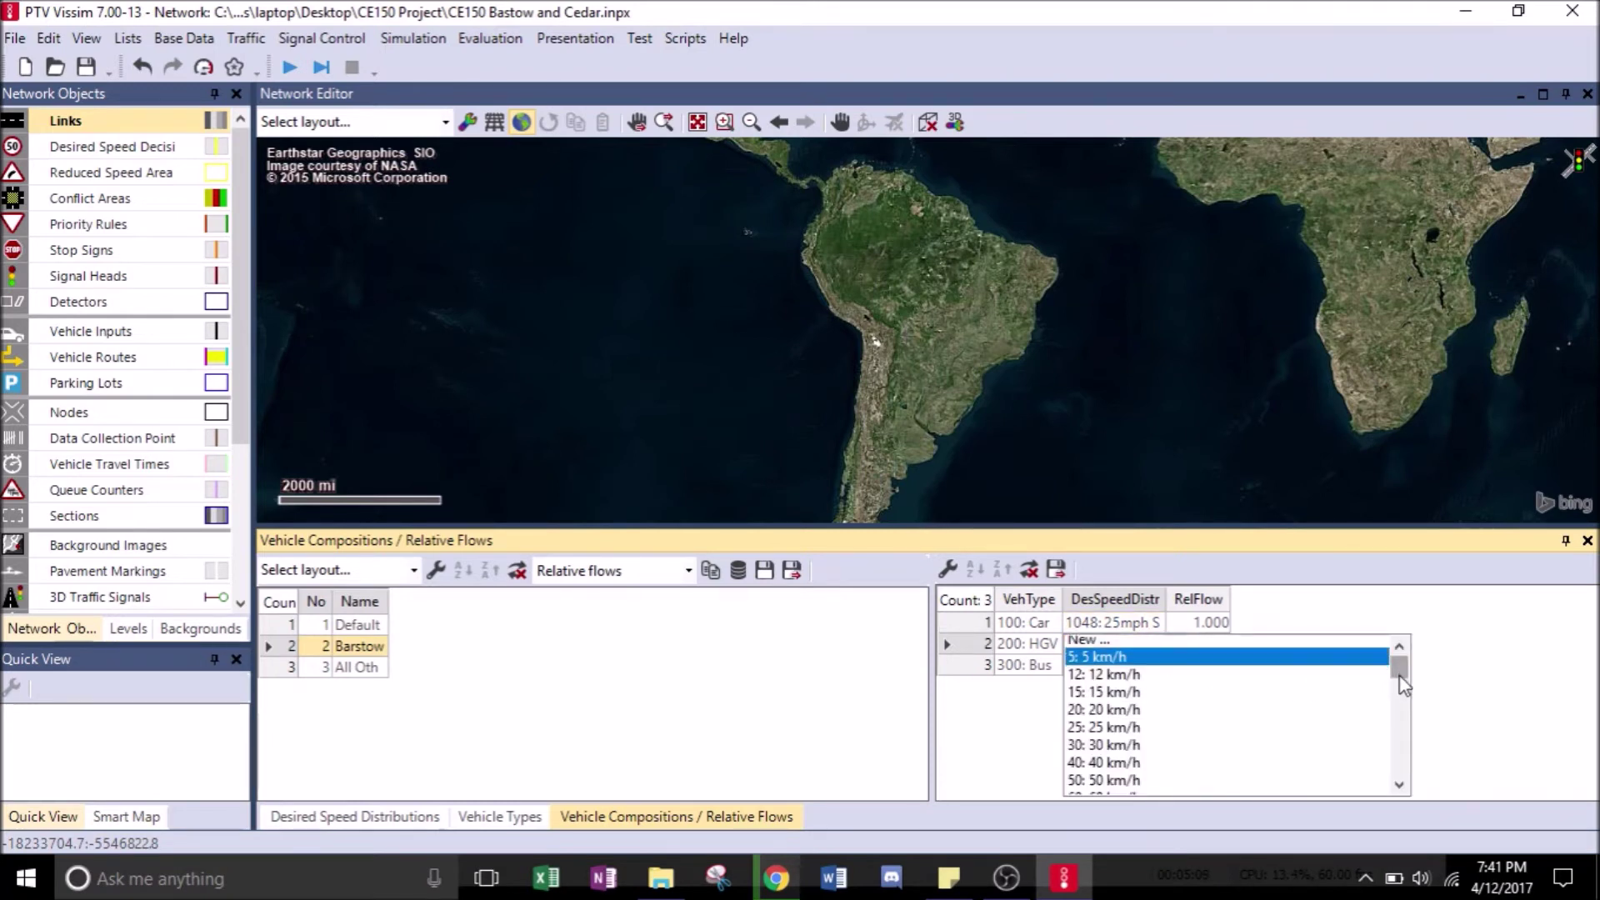
left_click_drag(1403, 683, 1399, 762)
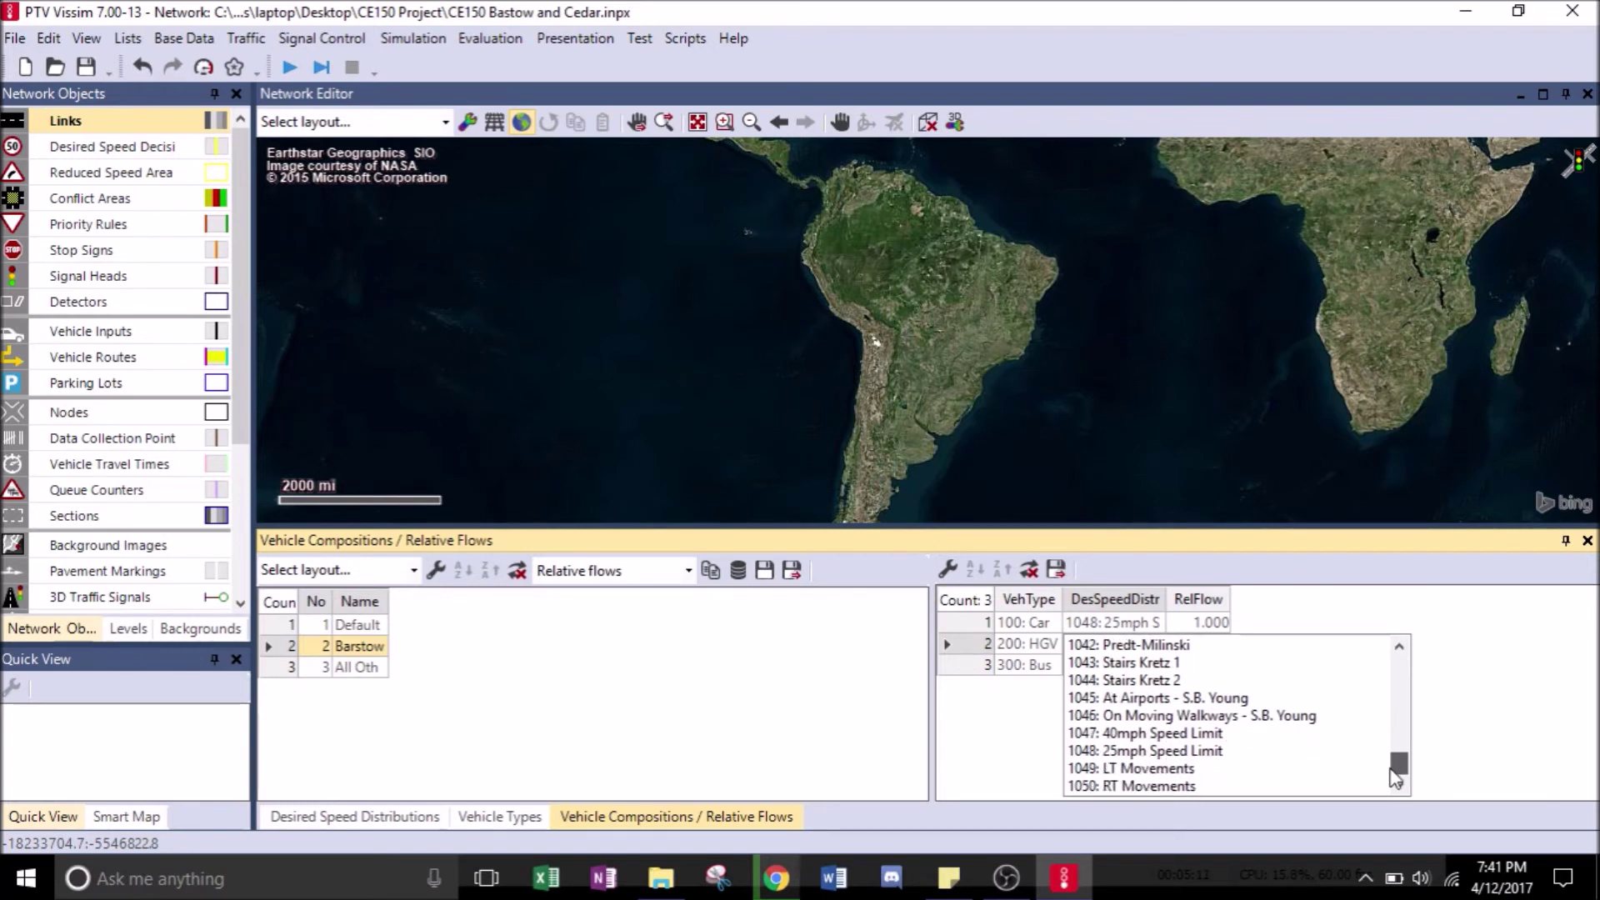
left_click(1215, 754)
left_click(1156, 671)
left_click(1163, 672)
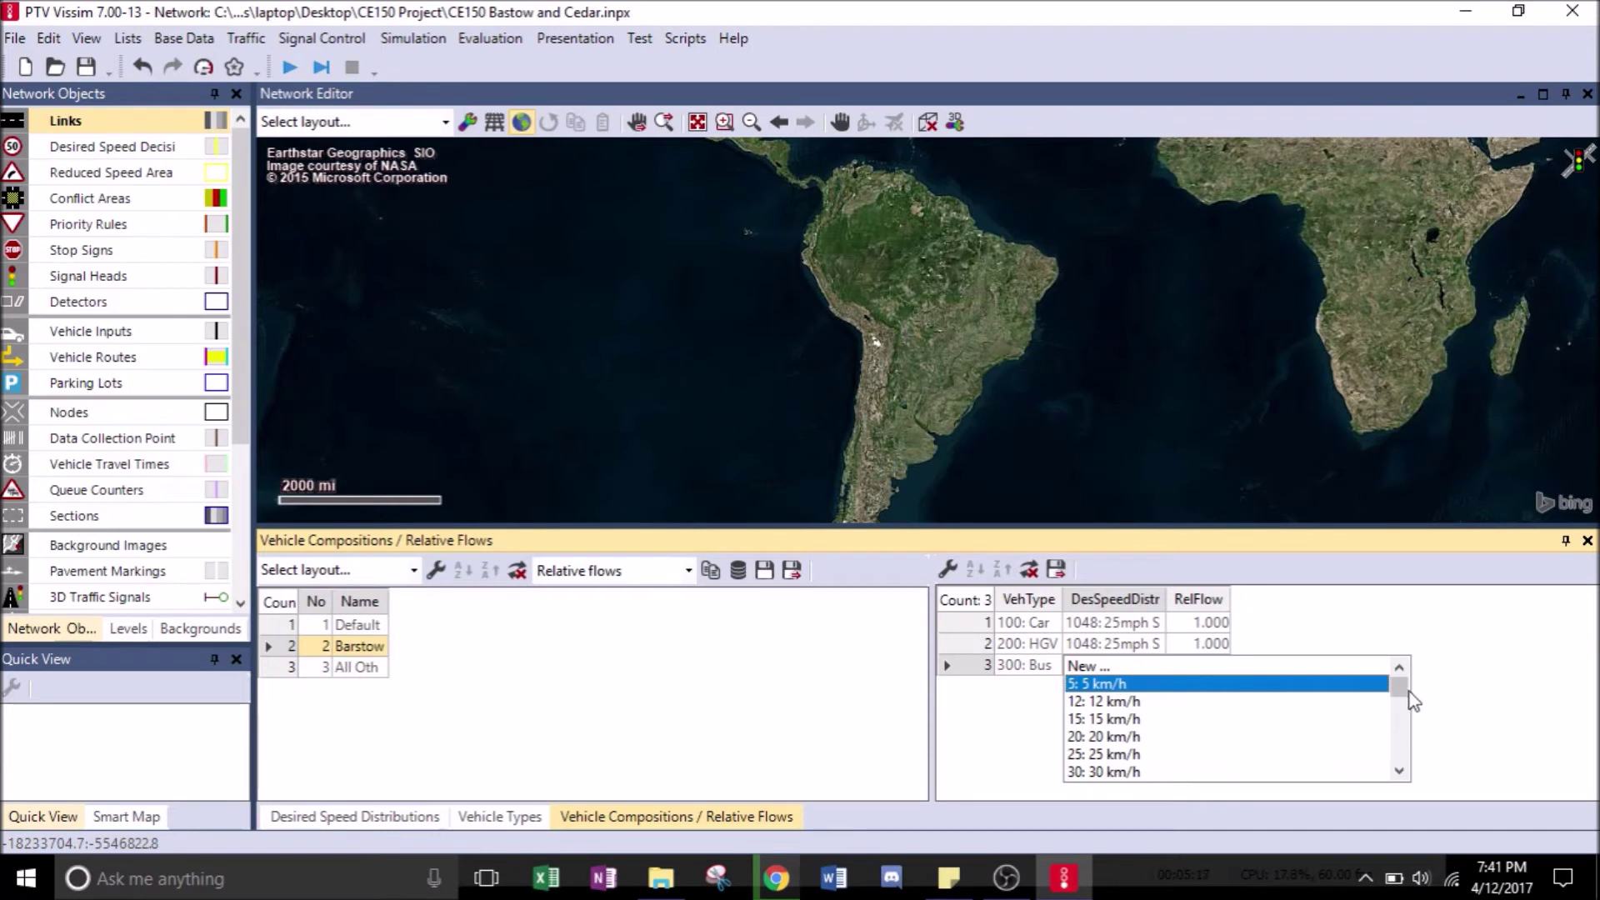
left_click_drag(1399, 688, 1397, 765)
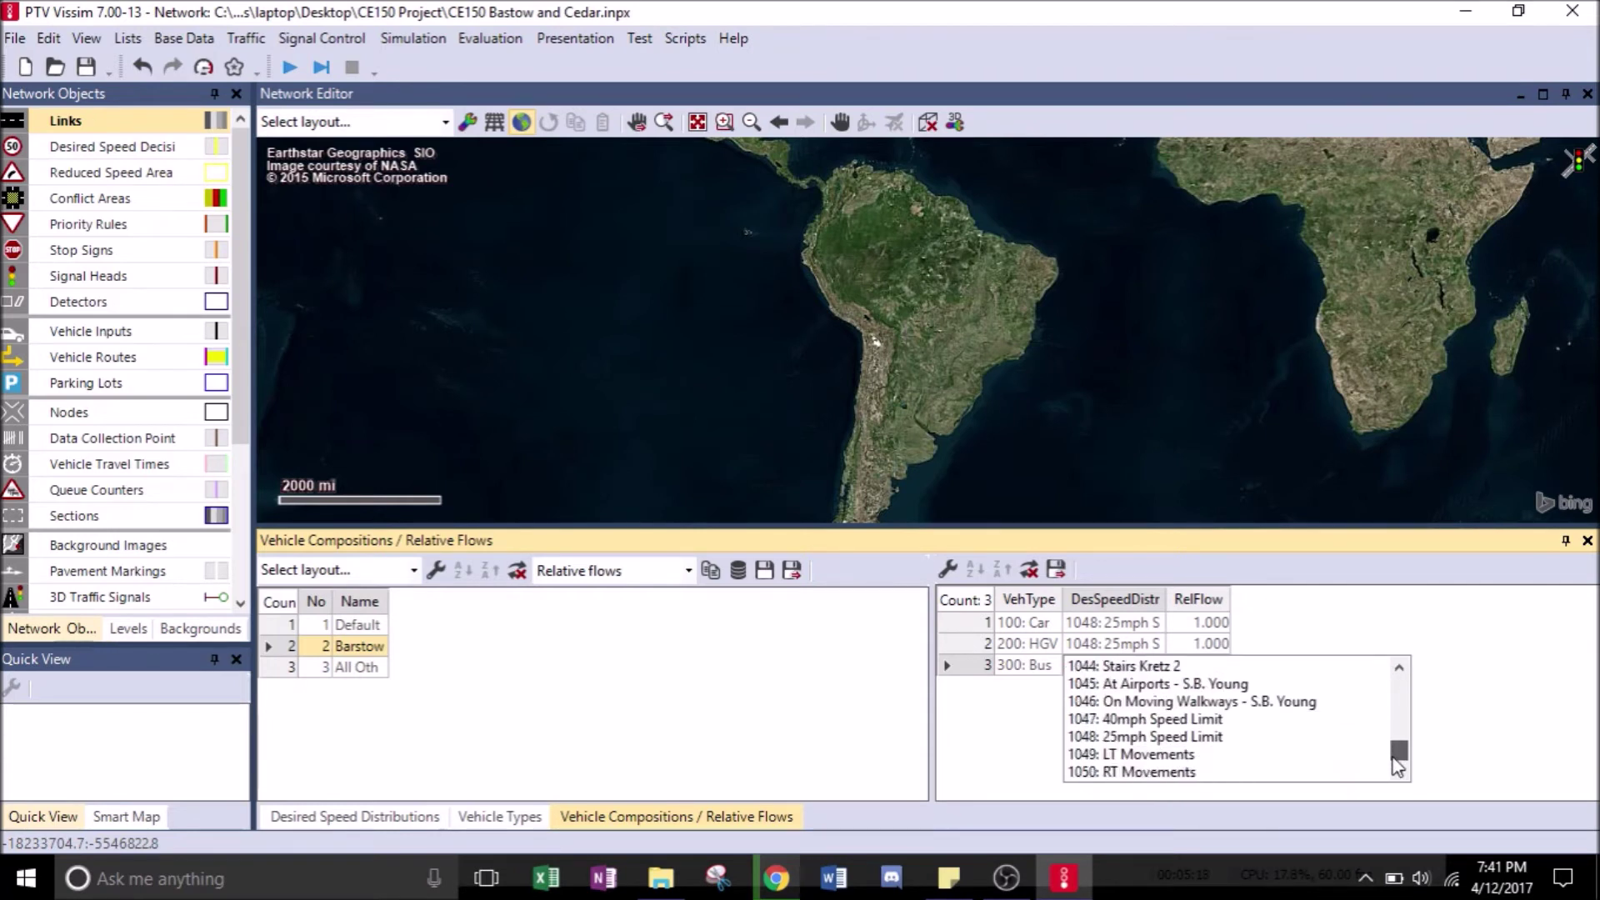
left_click(1227, 737)
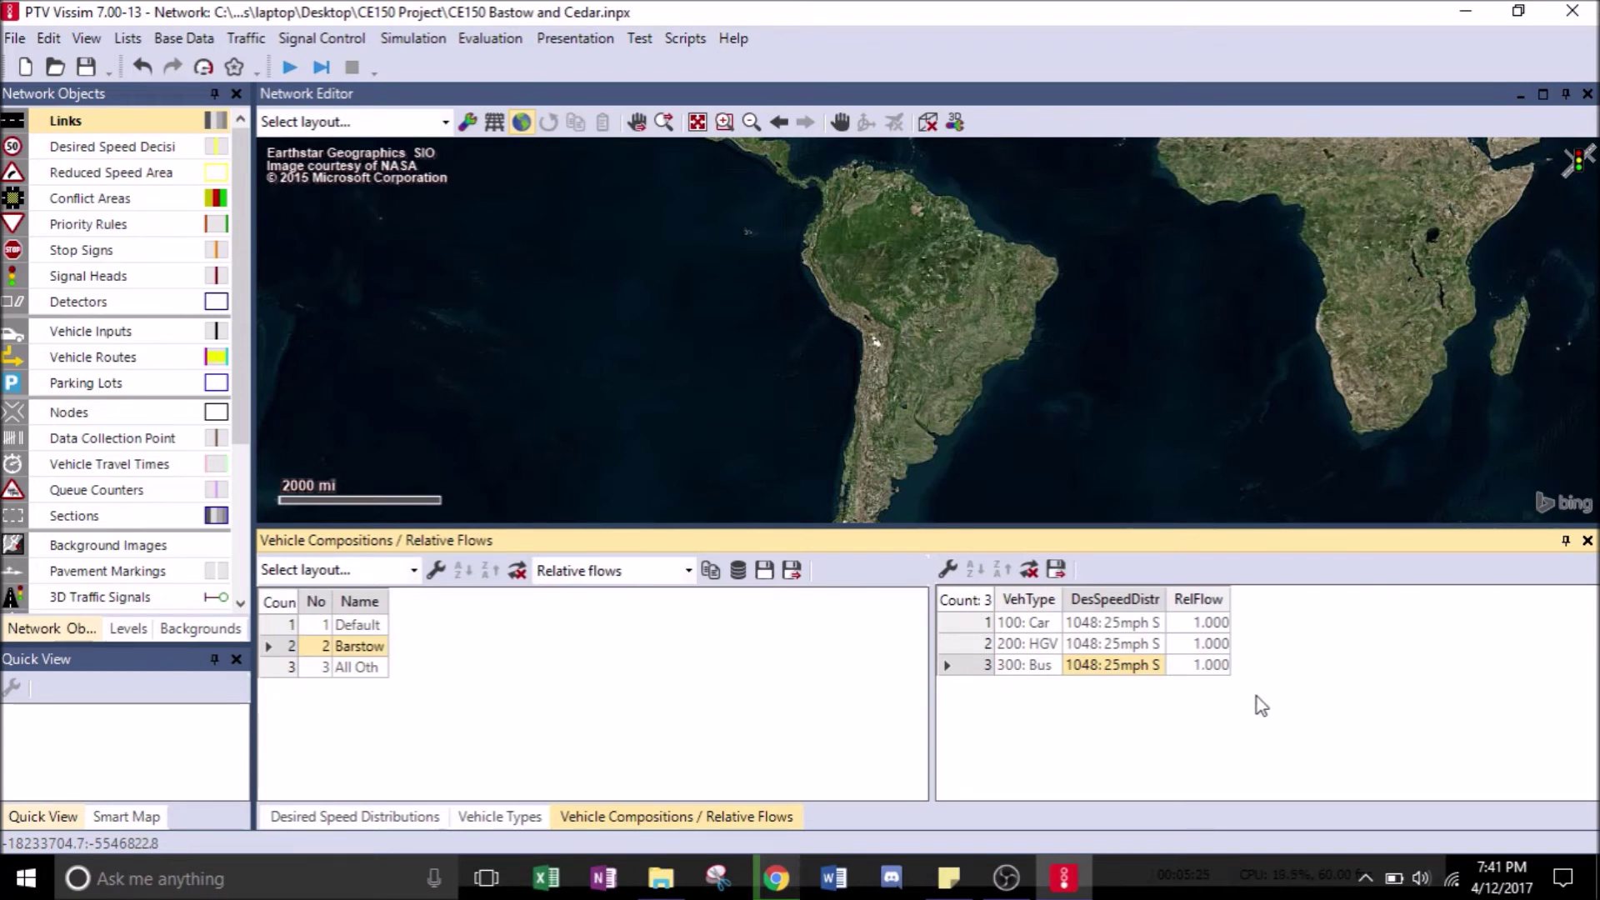
left_click(1209, 625)
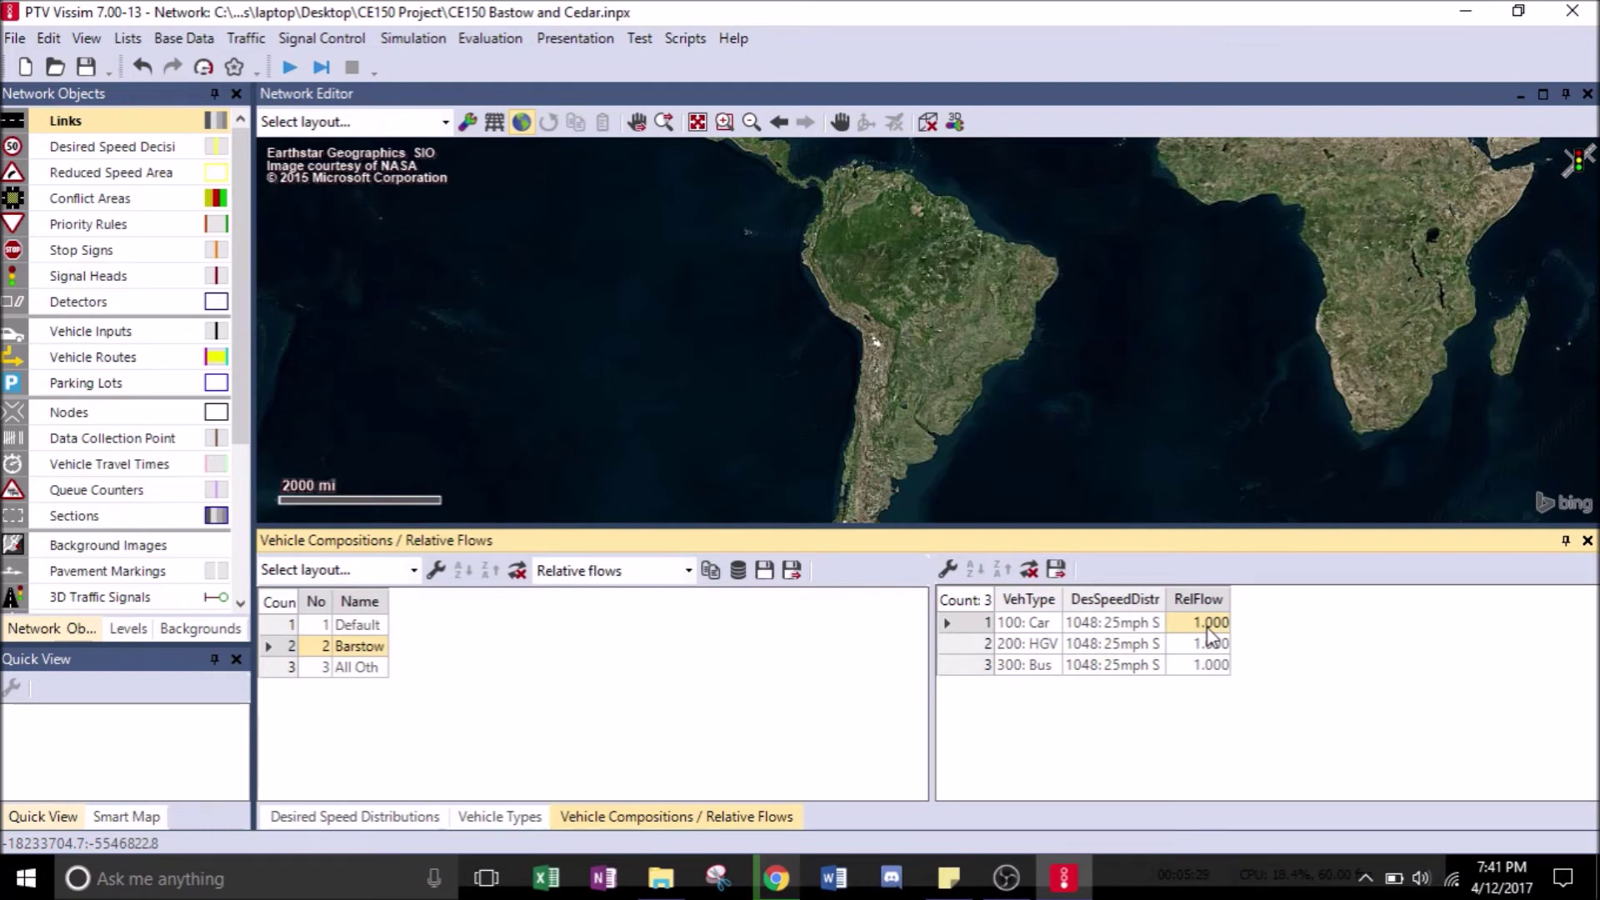
Enter Barstow relative flows of Car 90, HGV 5 and Bus 5.
left_click(1200, 626)
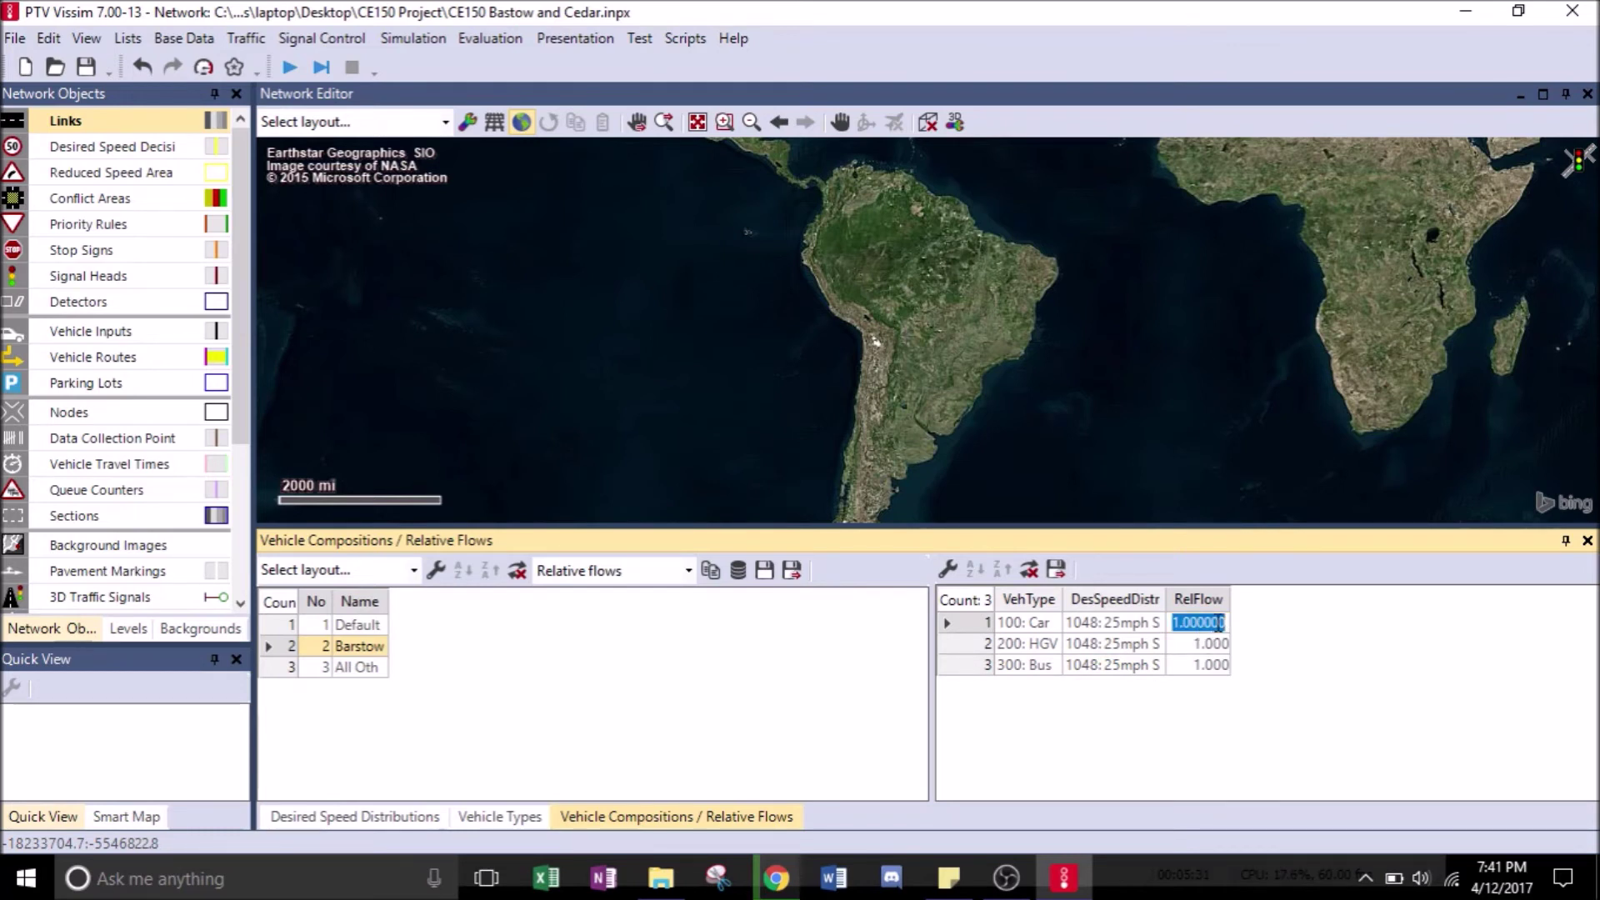
type("90")
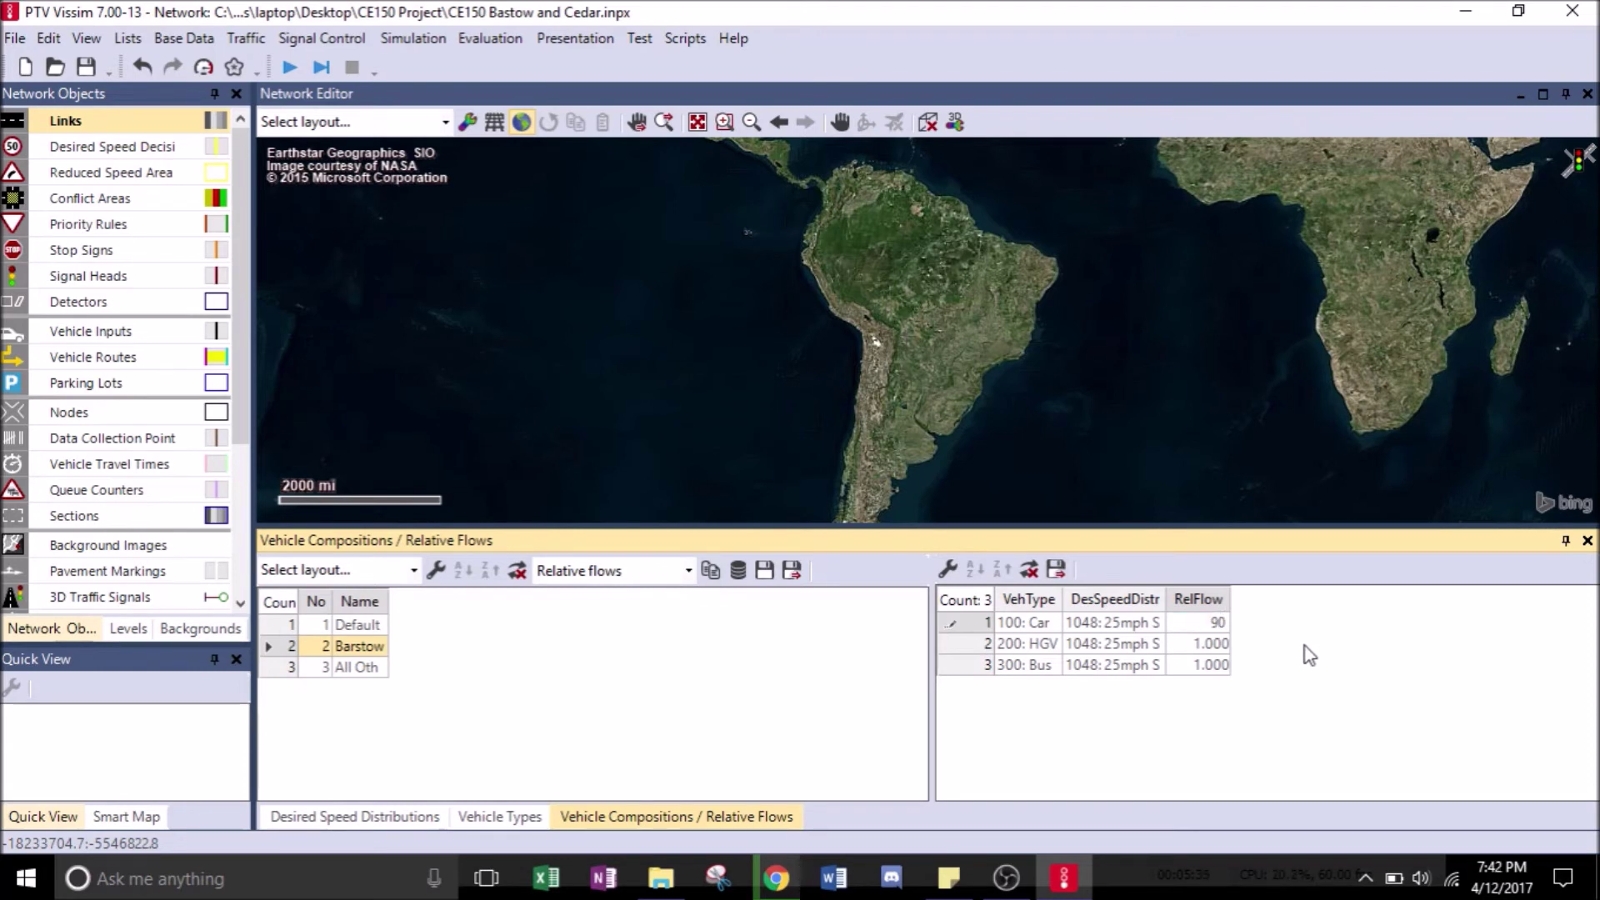
left_click(1203, 647)
type("5")
left_click(1217, 665)
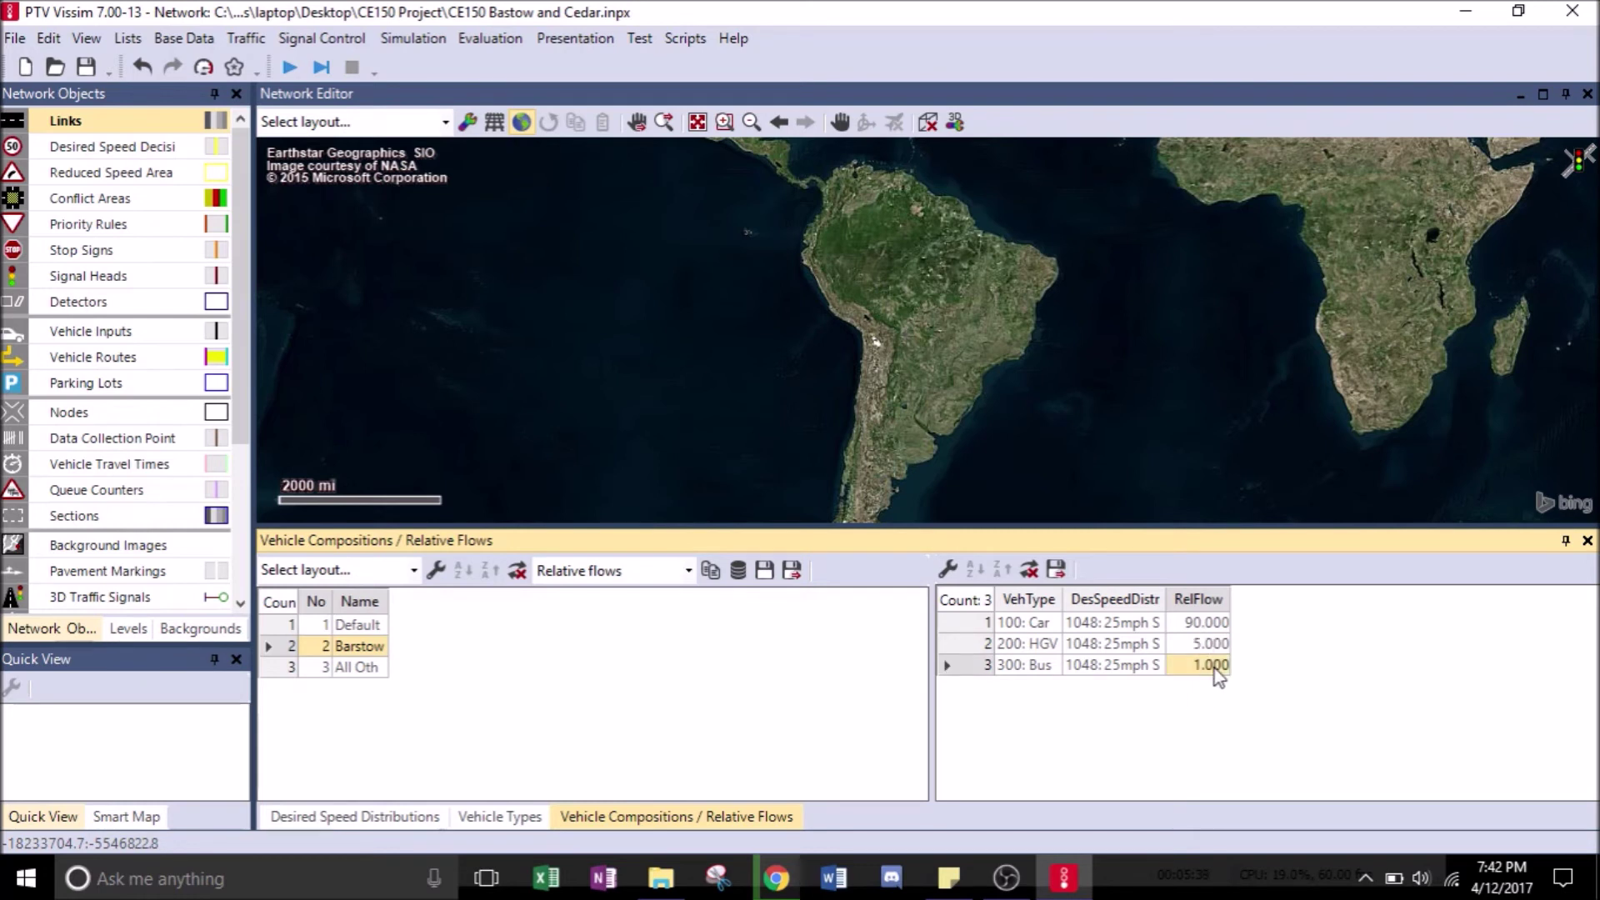
key("BackSpace")
left_click(287, 672)
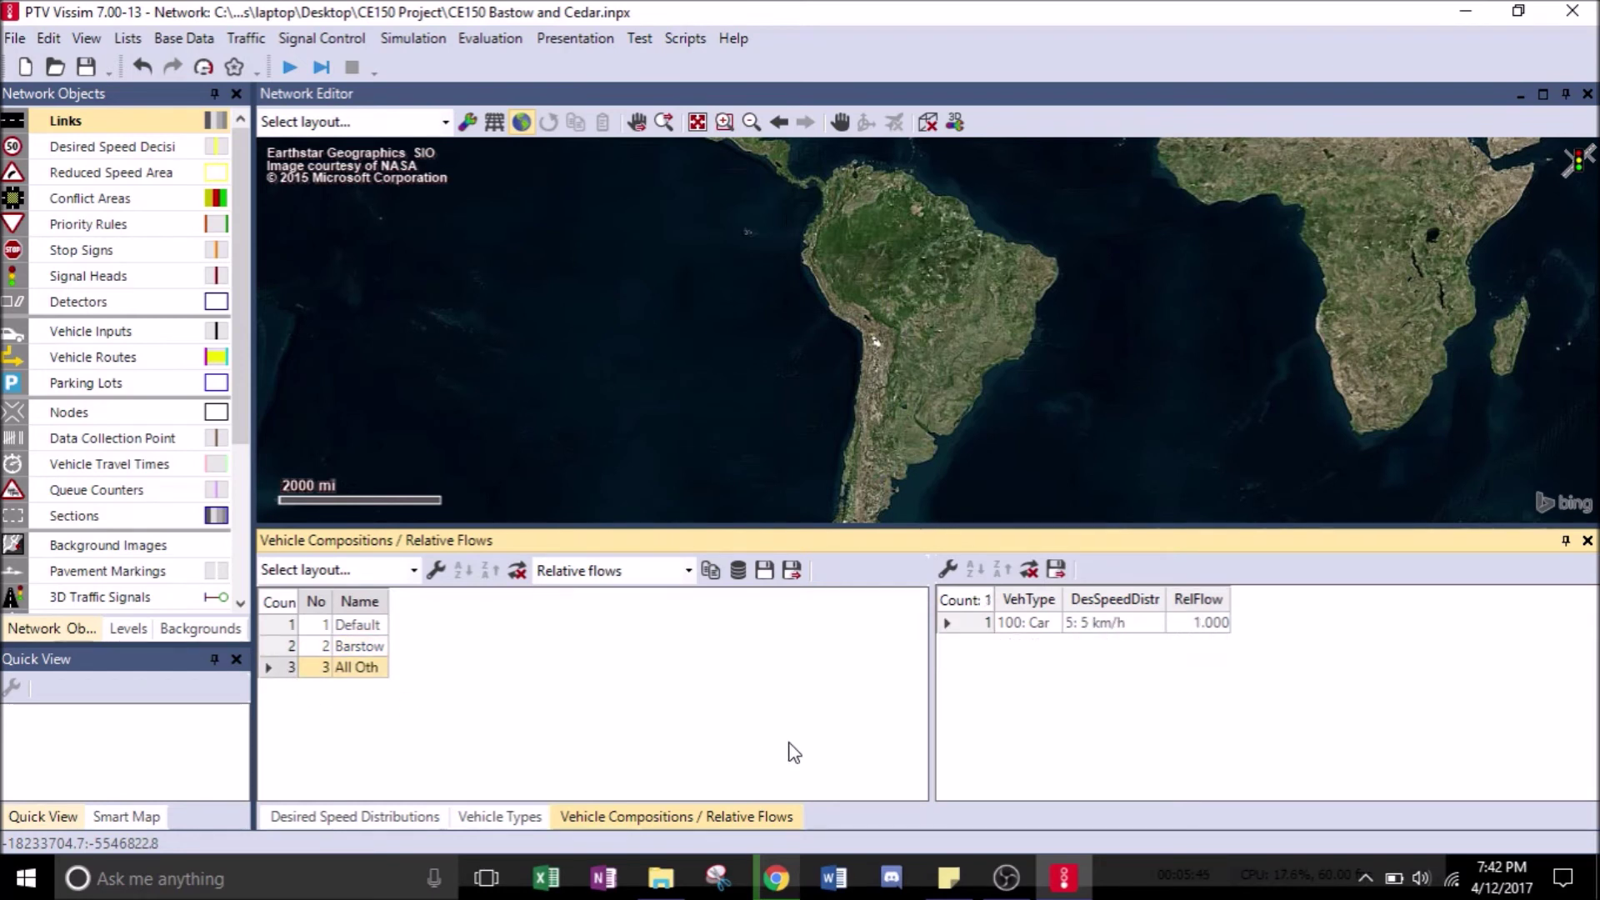
Add two more flow rows, HGV and Bus, to the All Others composition.
right_click(950, 638)
left_click(979, 639)
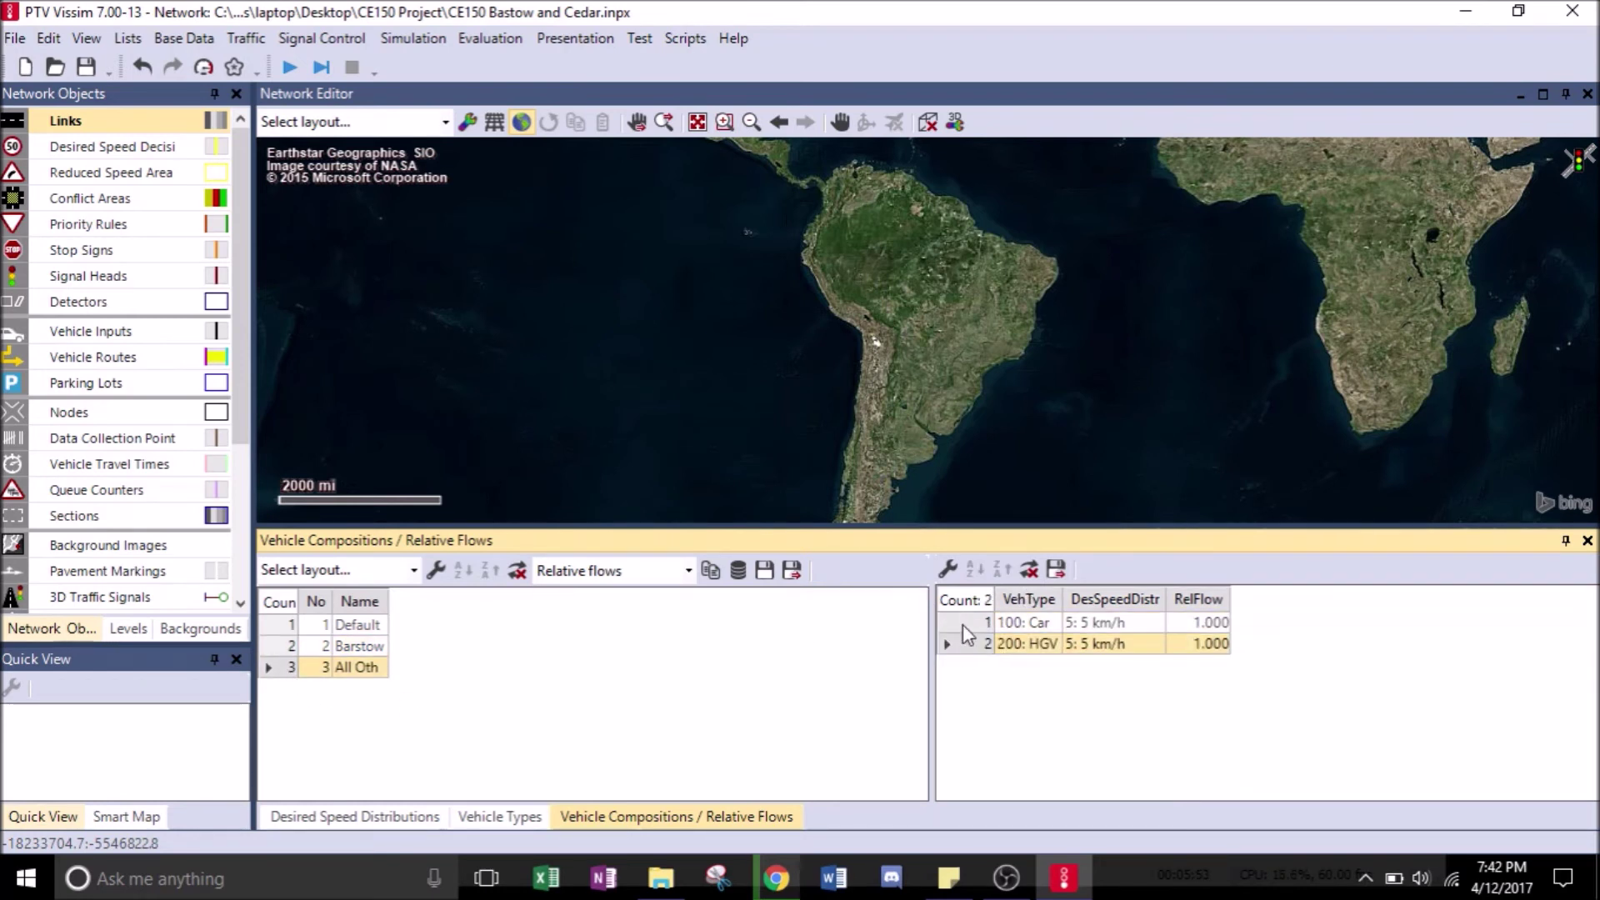
right_click(966, 635)
left_click(979, 638)
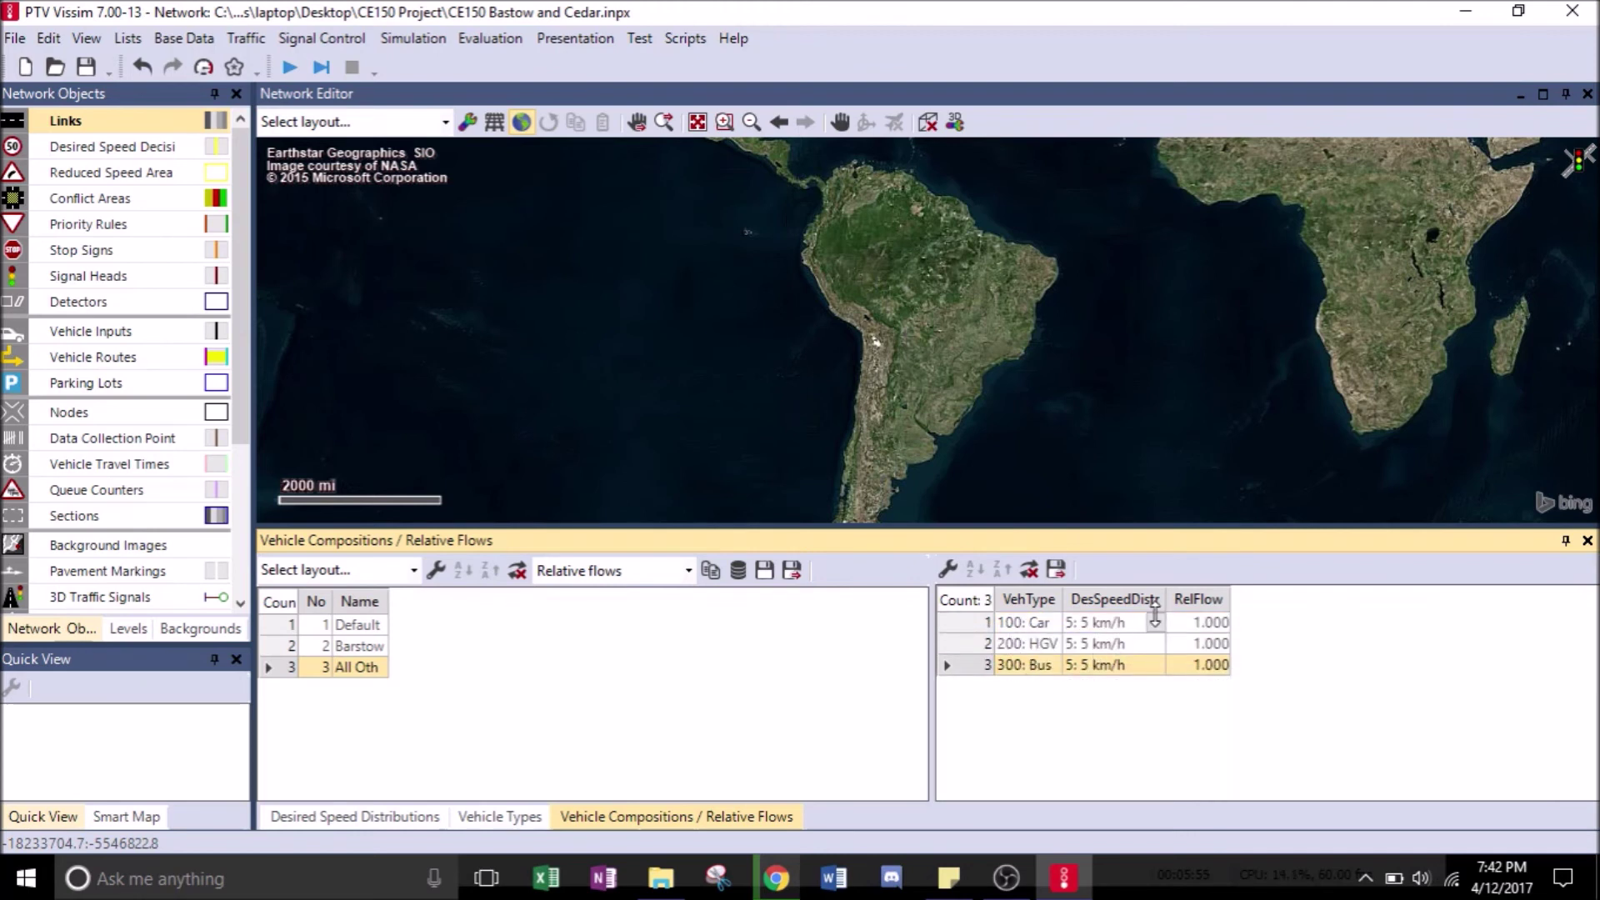
Set Car, HGV and Bus desired speeds to 1047: 40mph Speed Limit.
left_click(1157, 625)
left_click(1157, 625)
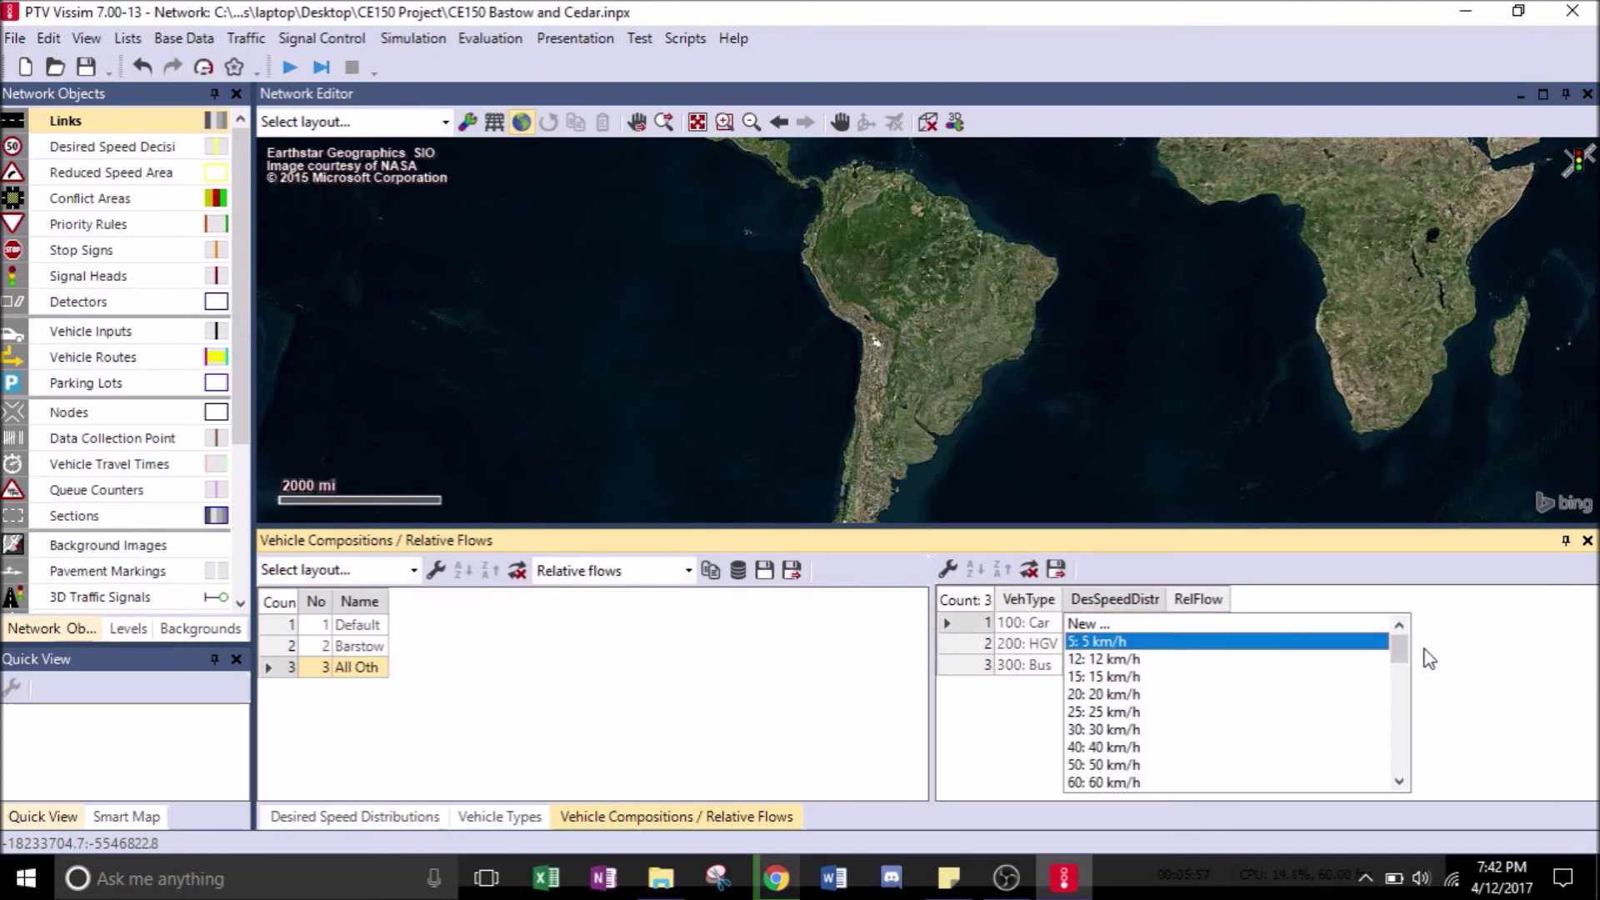
left_click_drag(1400, 654, 1401, 758)
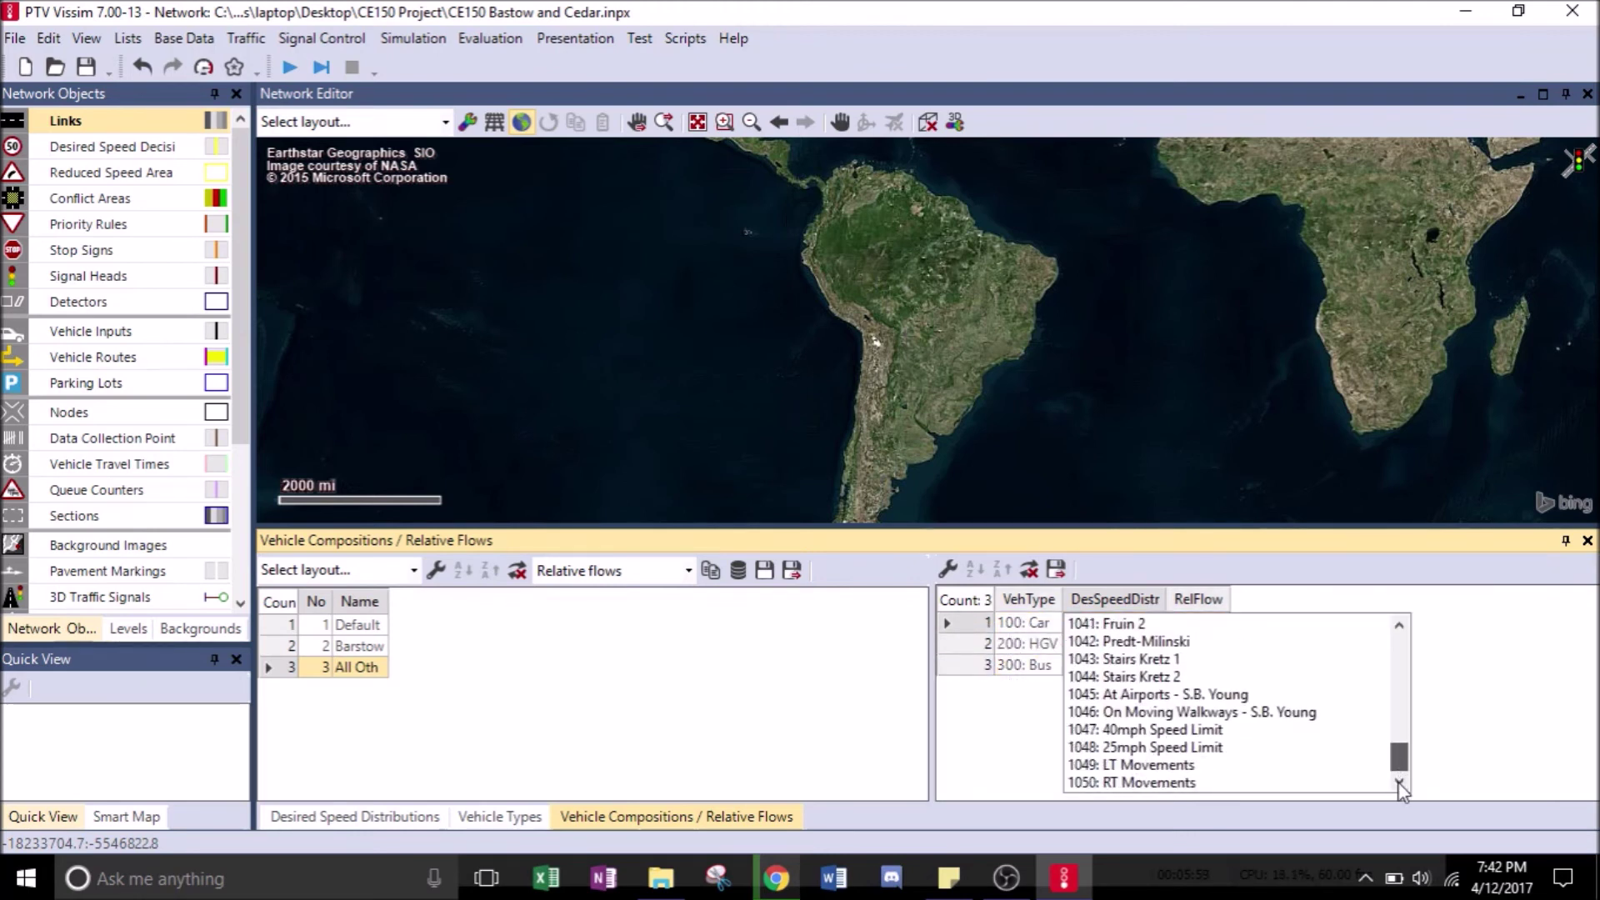
left_click(1187, 732)
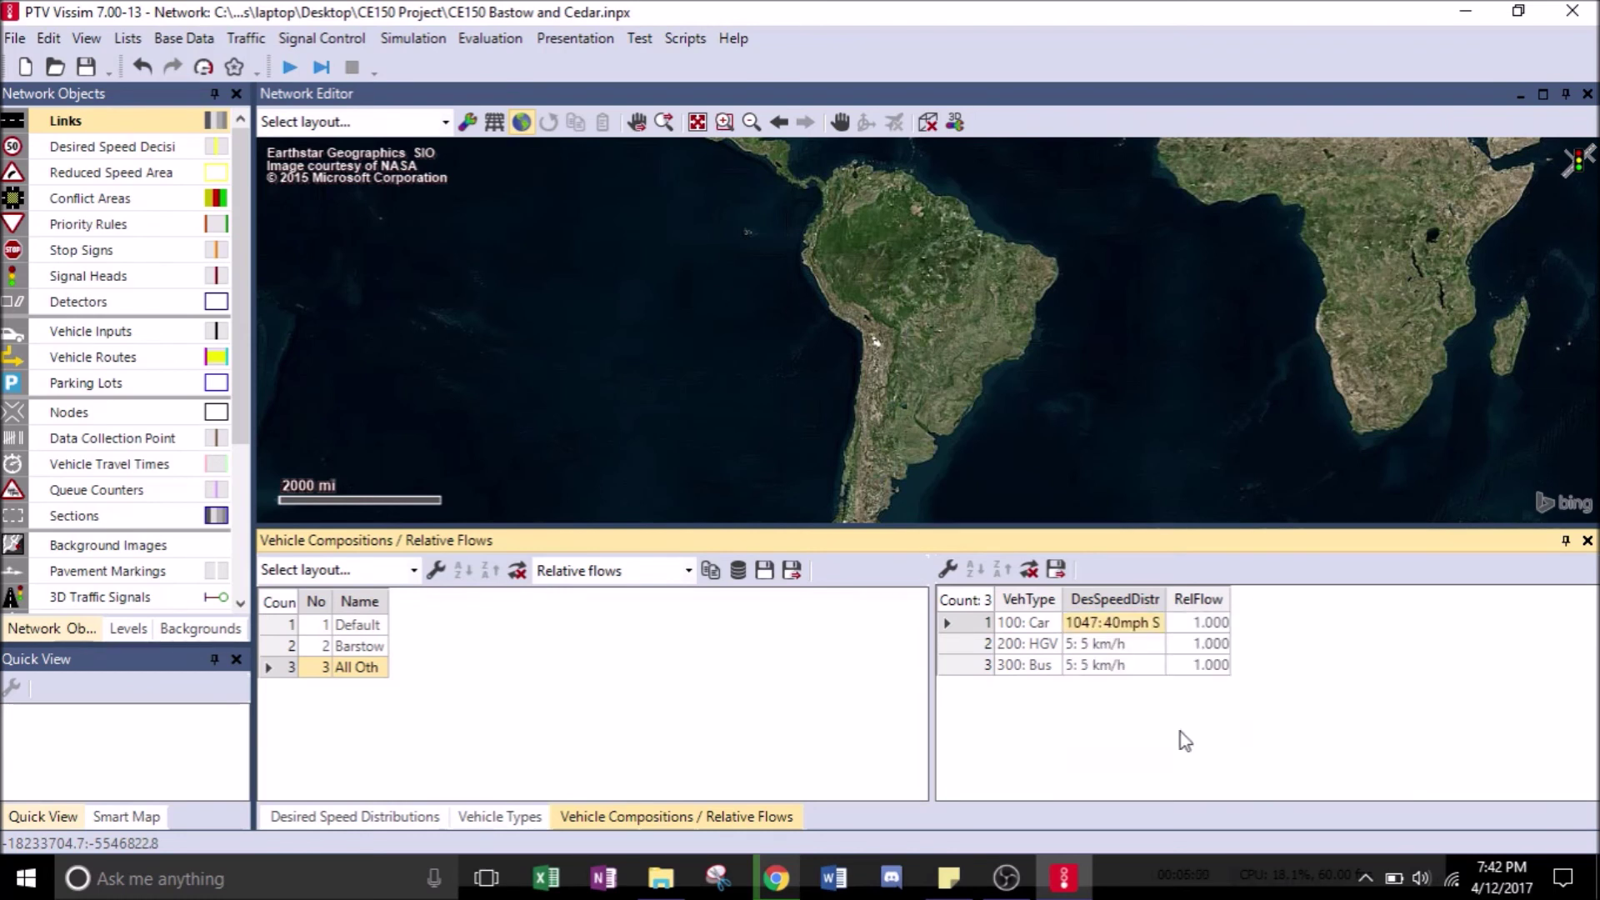
left_click(1156, 646)
left_click(1157, 646)
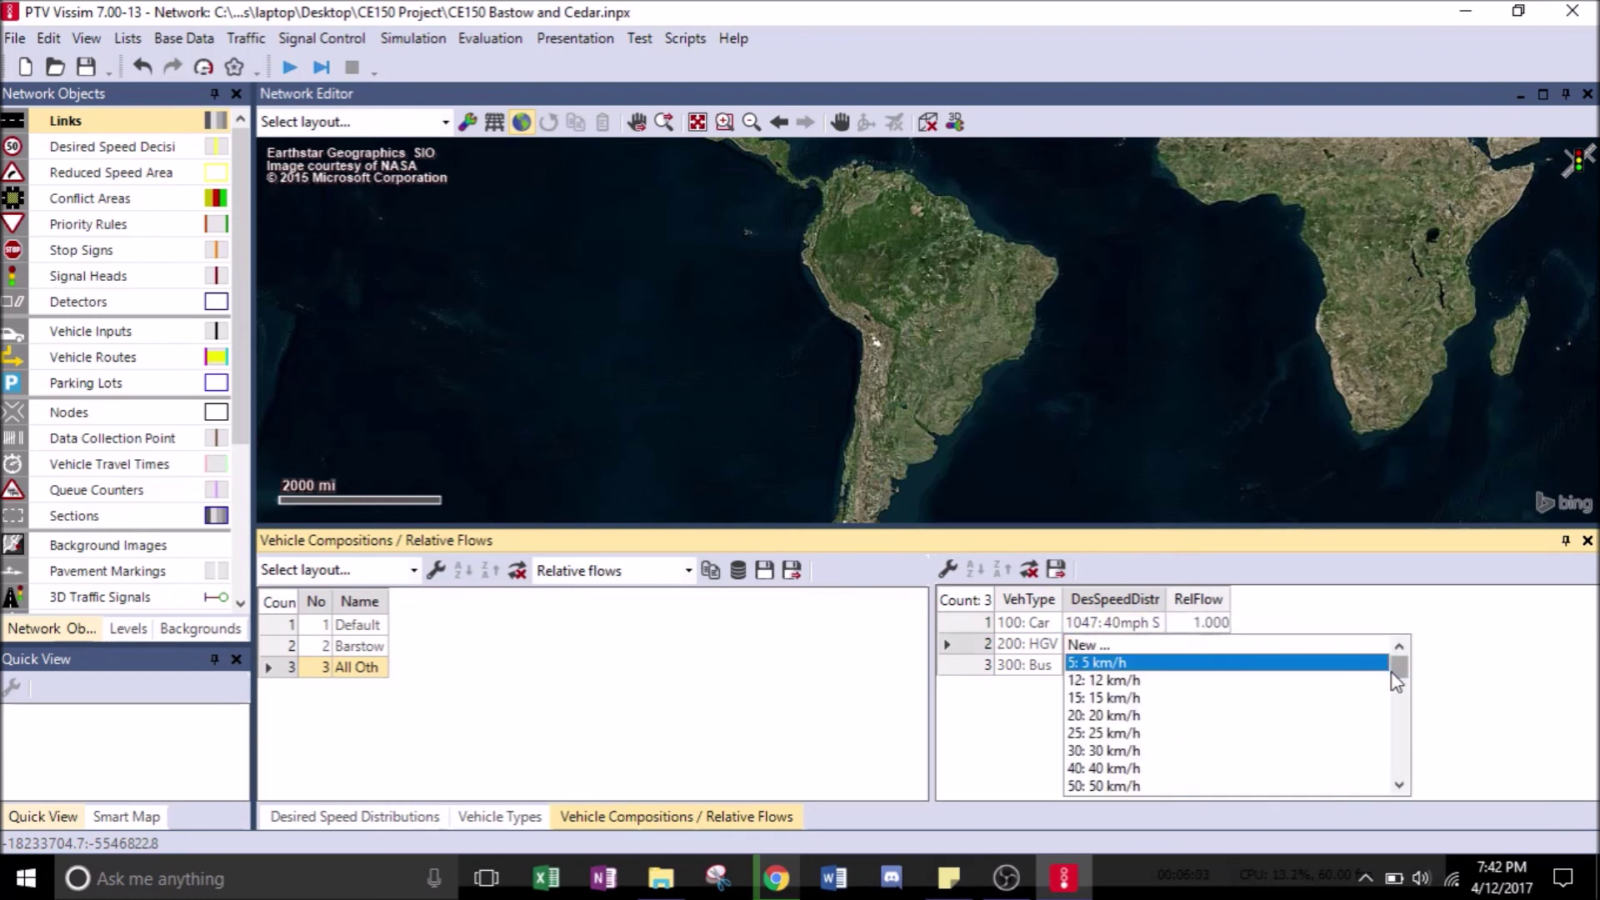
left_click_drag(1394, 675, 1400, 764)
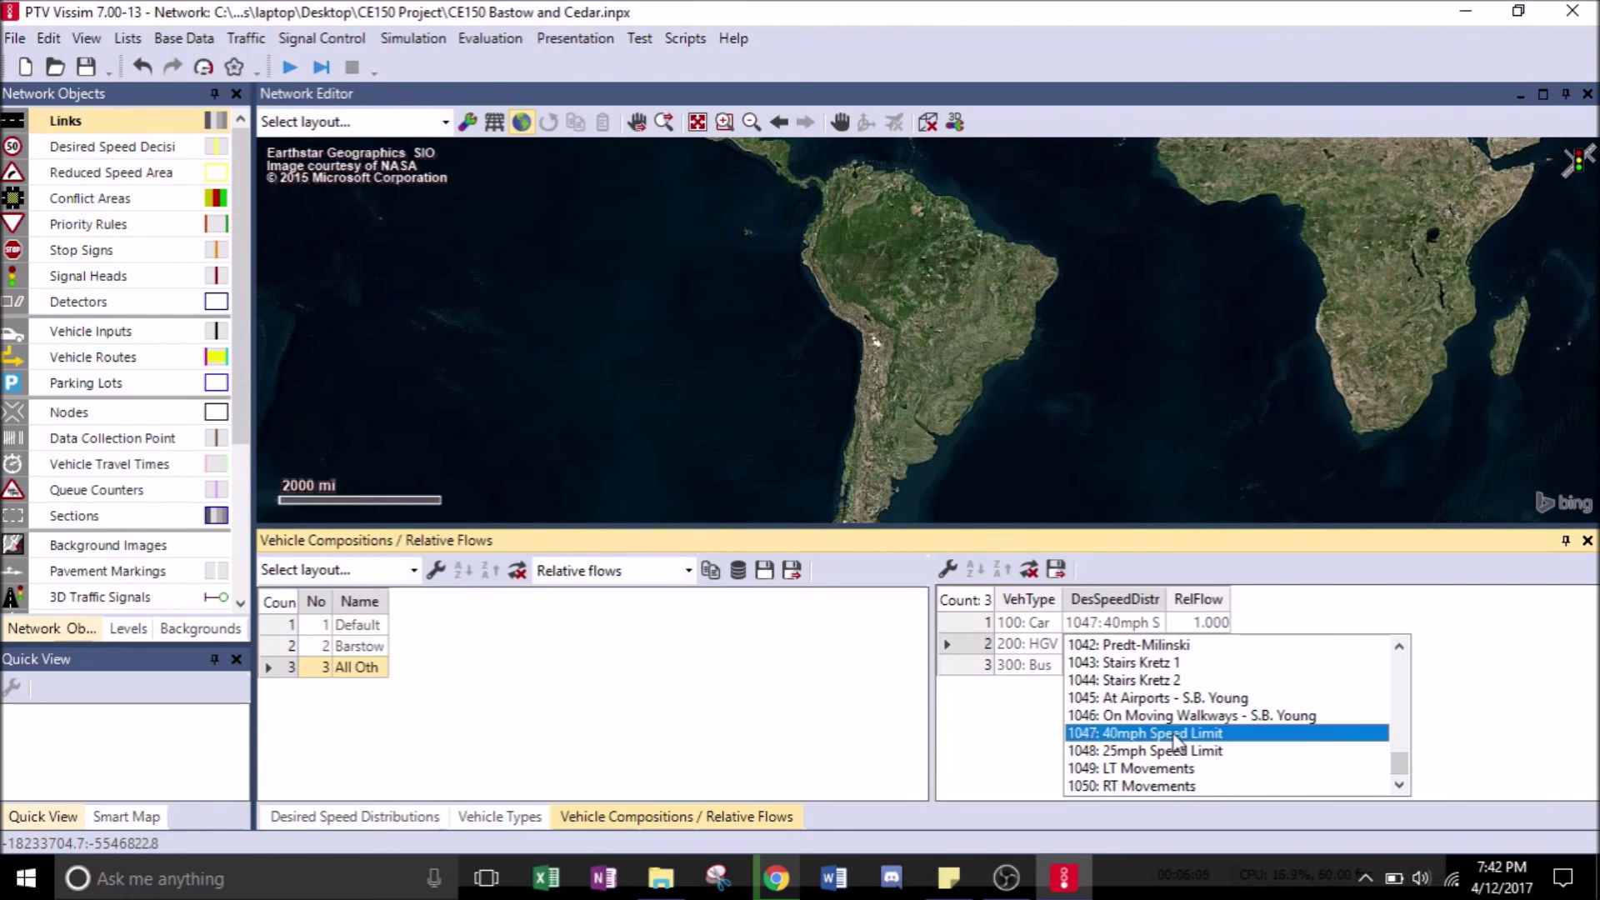
left_click(1176, 738)
left_click(1159, 666)
left_click(1158, 667)
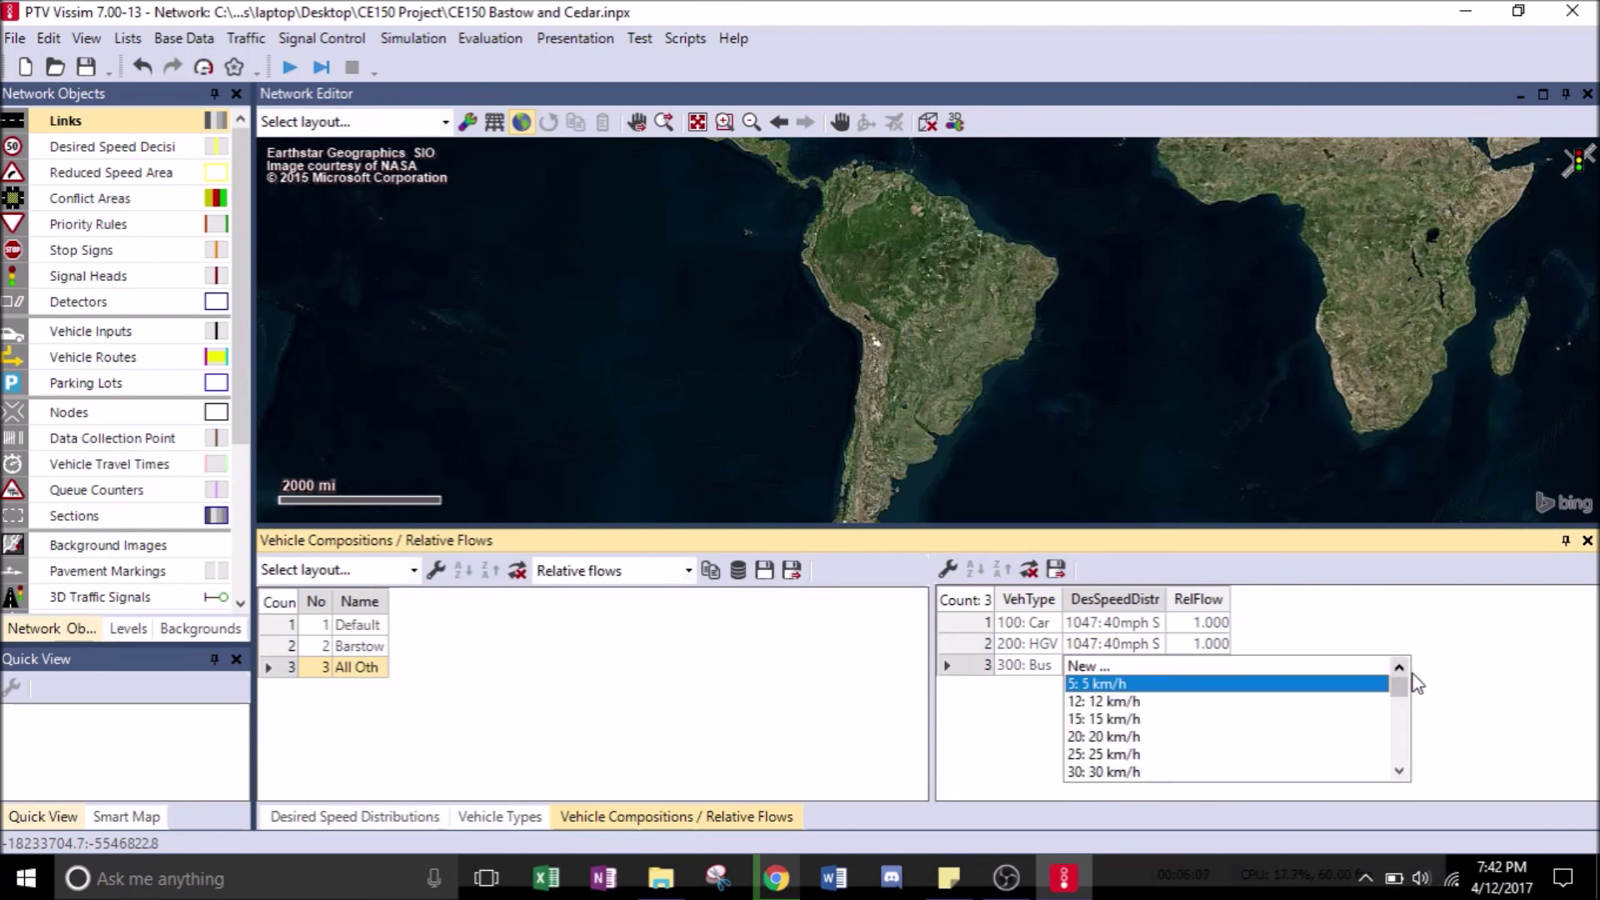
left_click_drag(1402, 700, 1396, 771)
left_click(1217, 737)
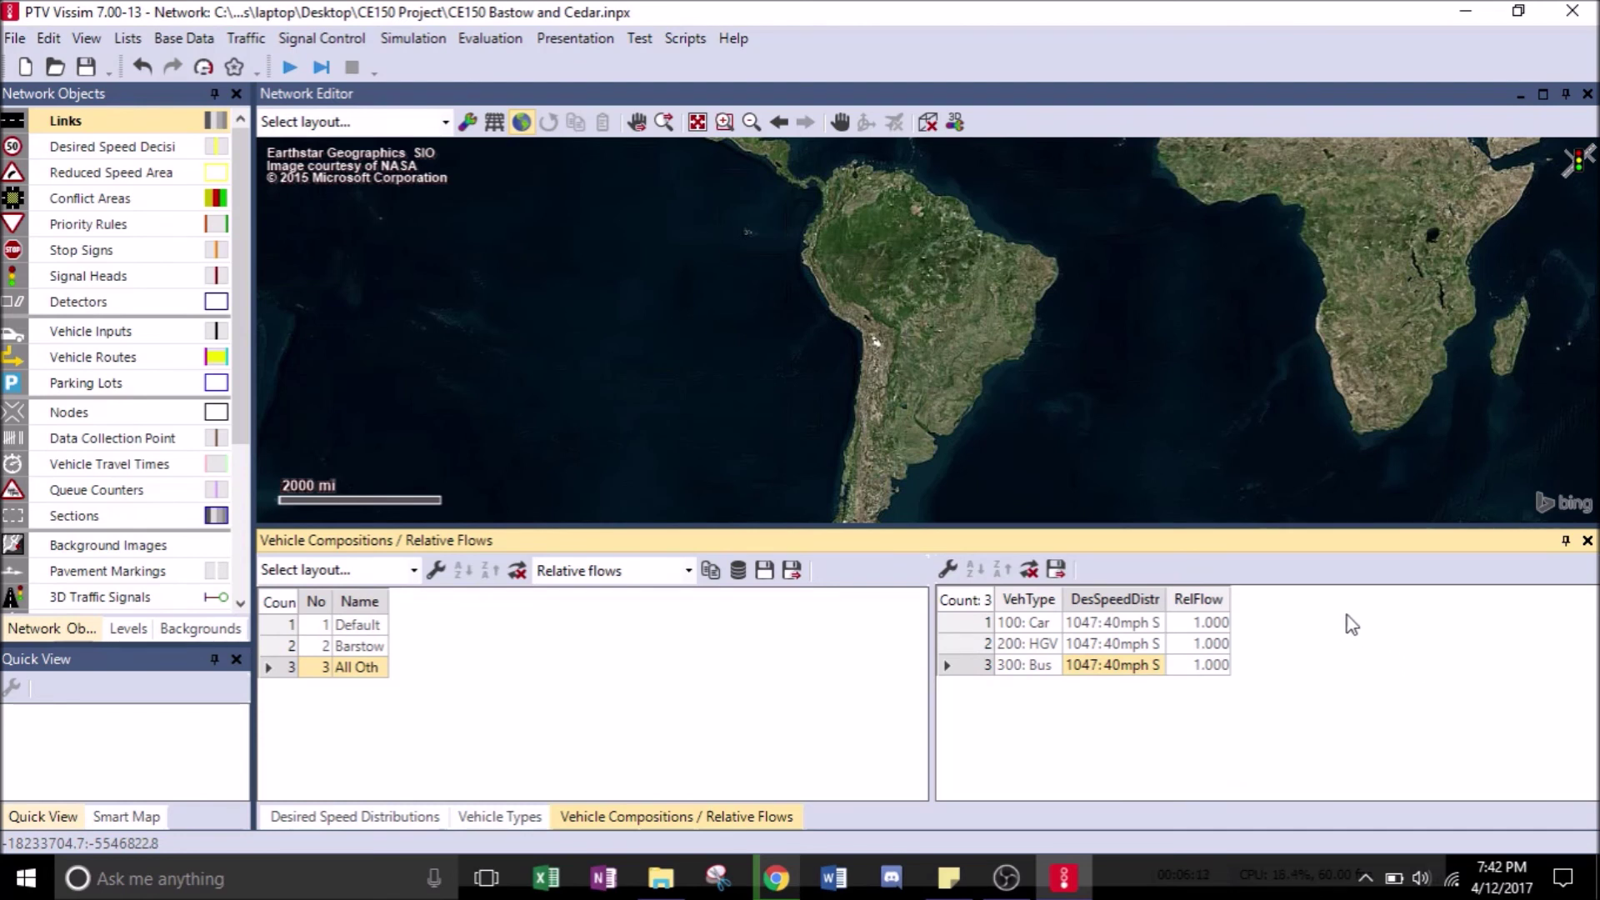
left_click(1208, 625)
Set All Others relative flows to Car 75, HGV 10, Bus 15 and save the network.
type("75")
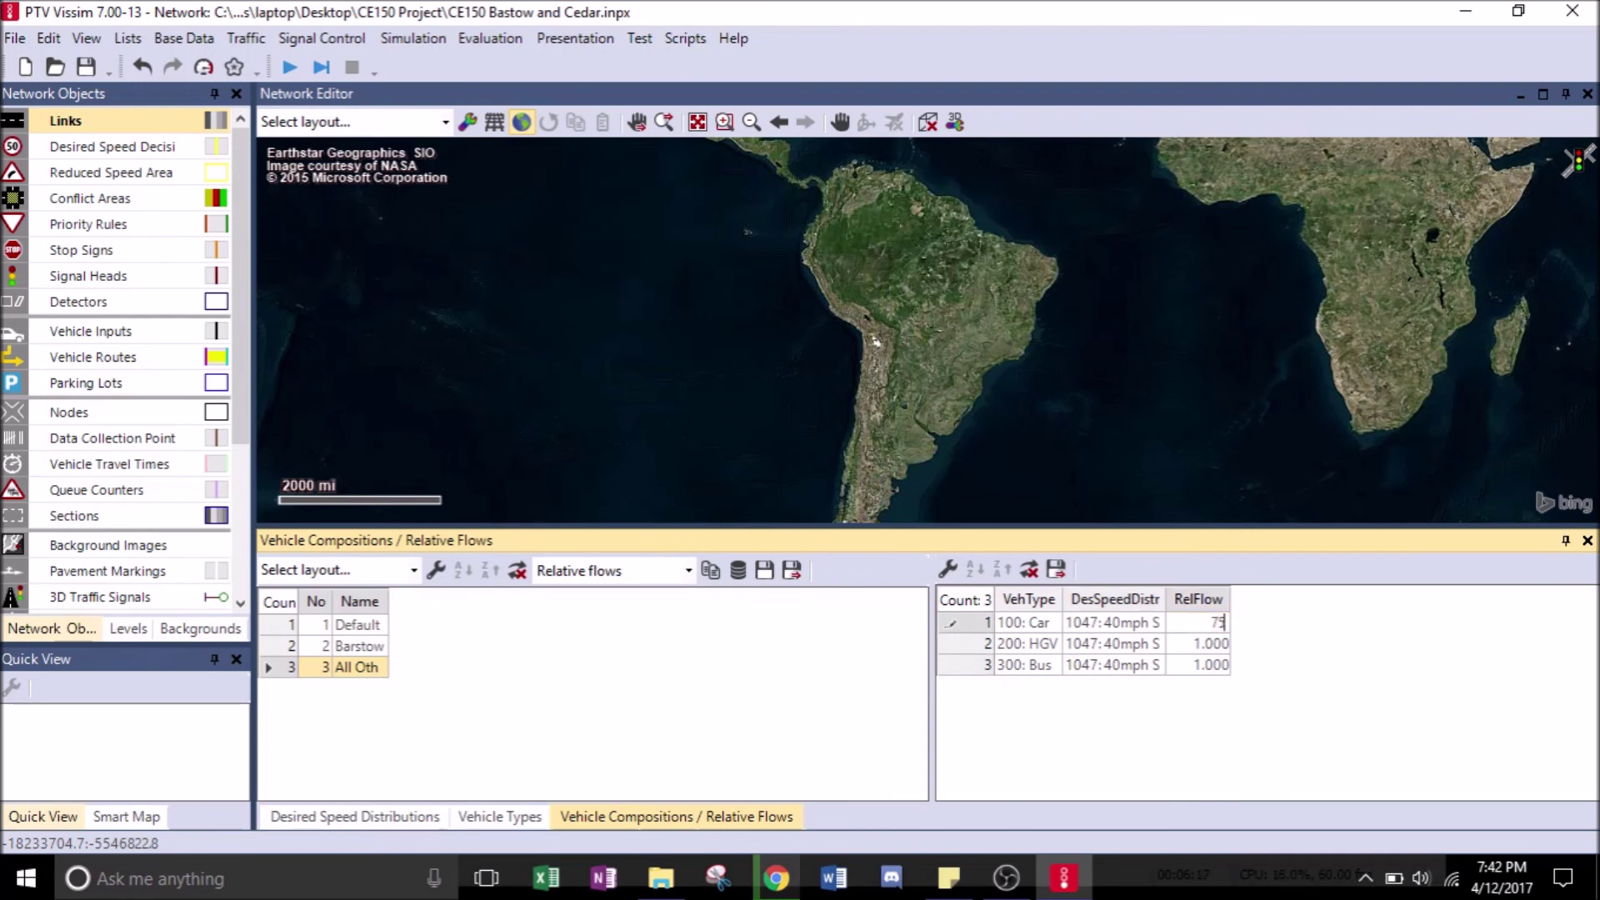
left_click(1197, 646)
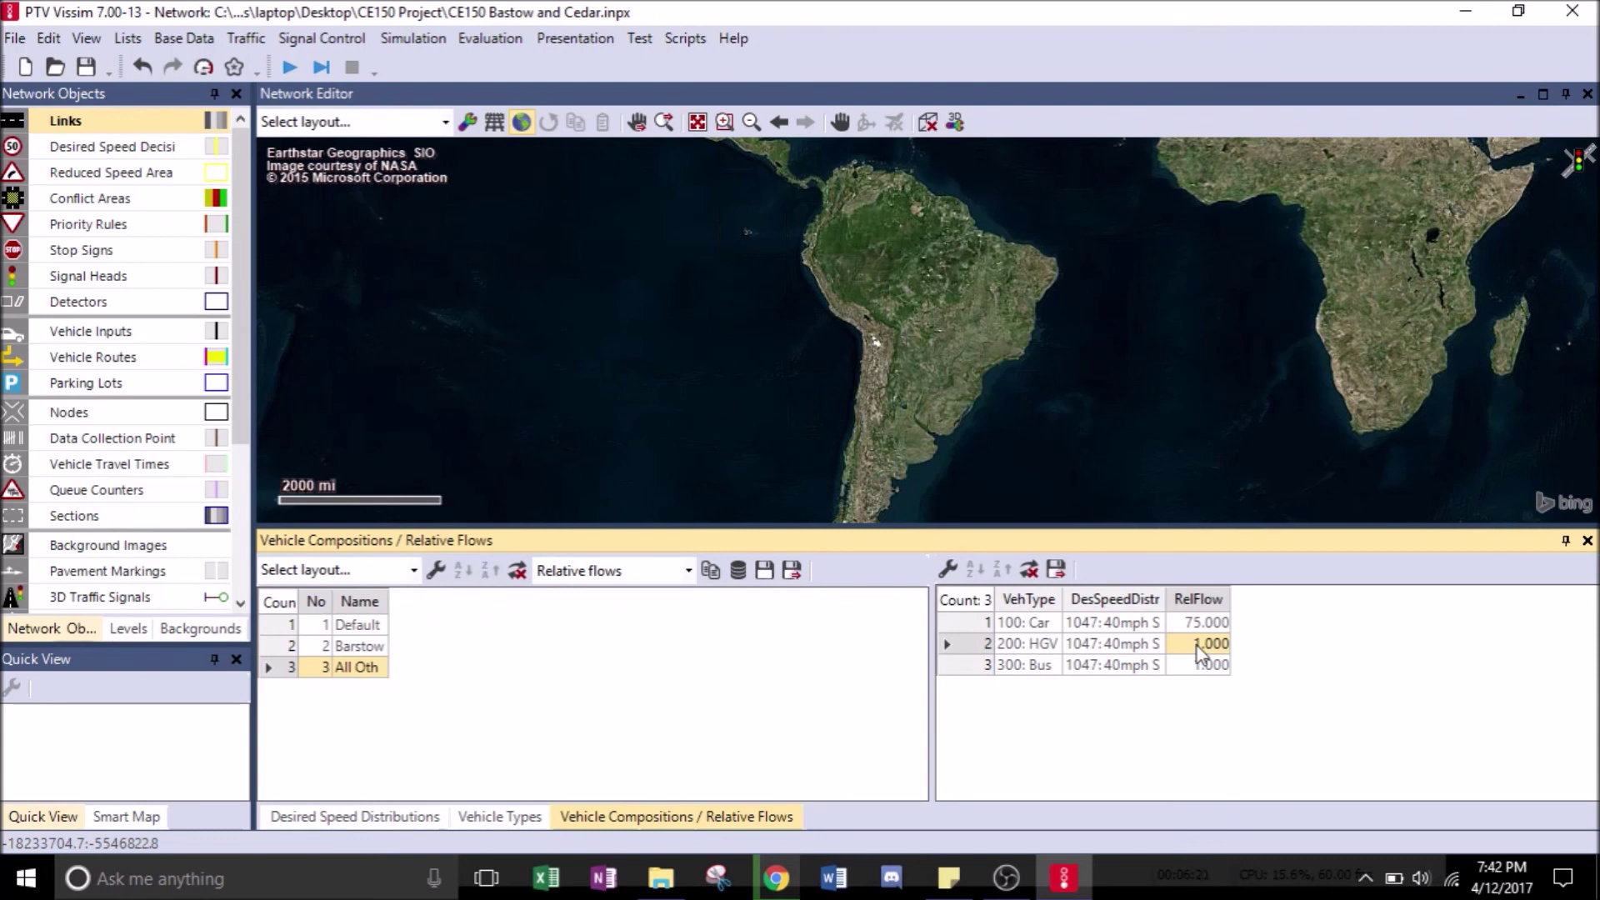
type("10")
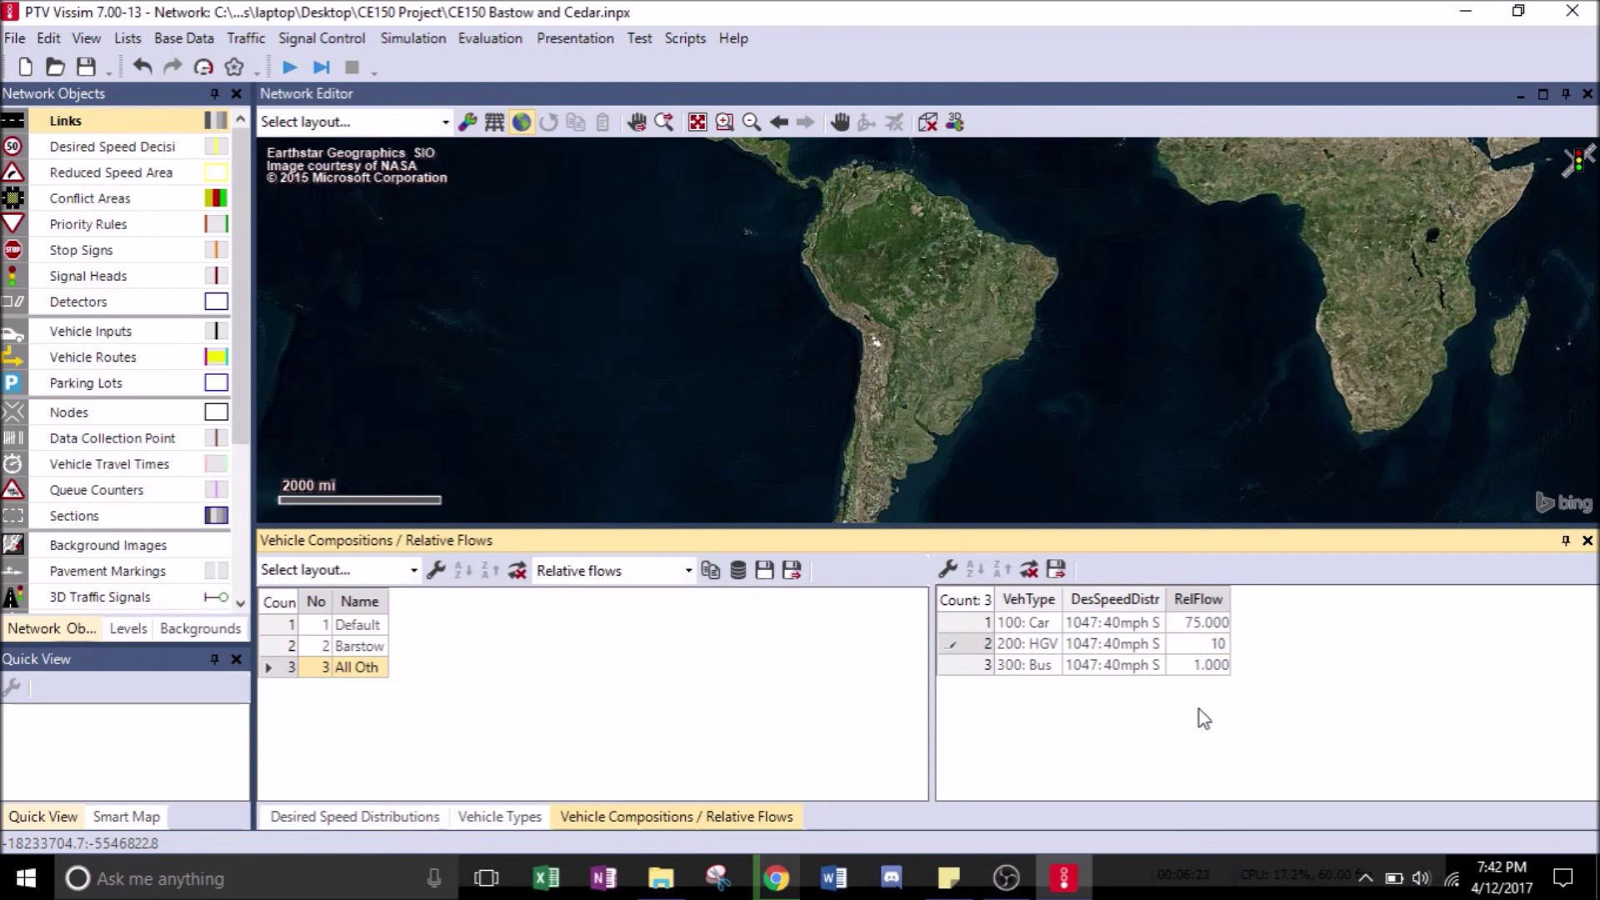
left_click(1209, 664)
type("15")
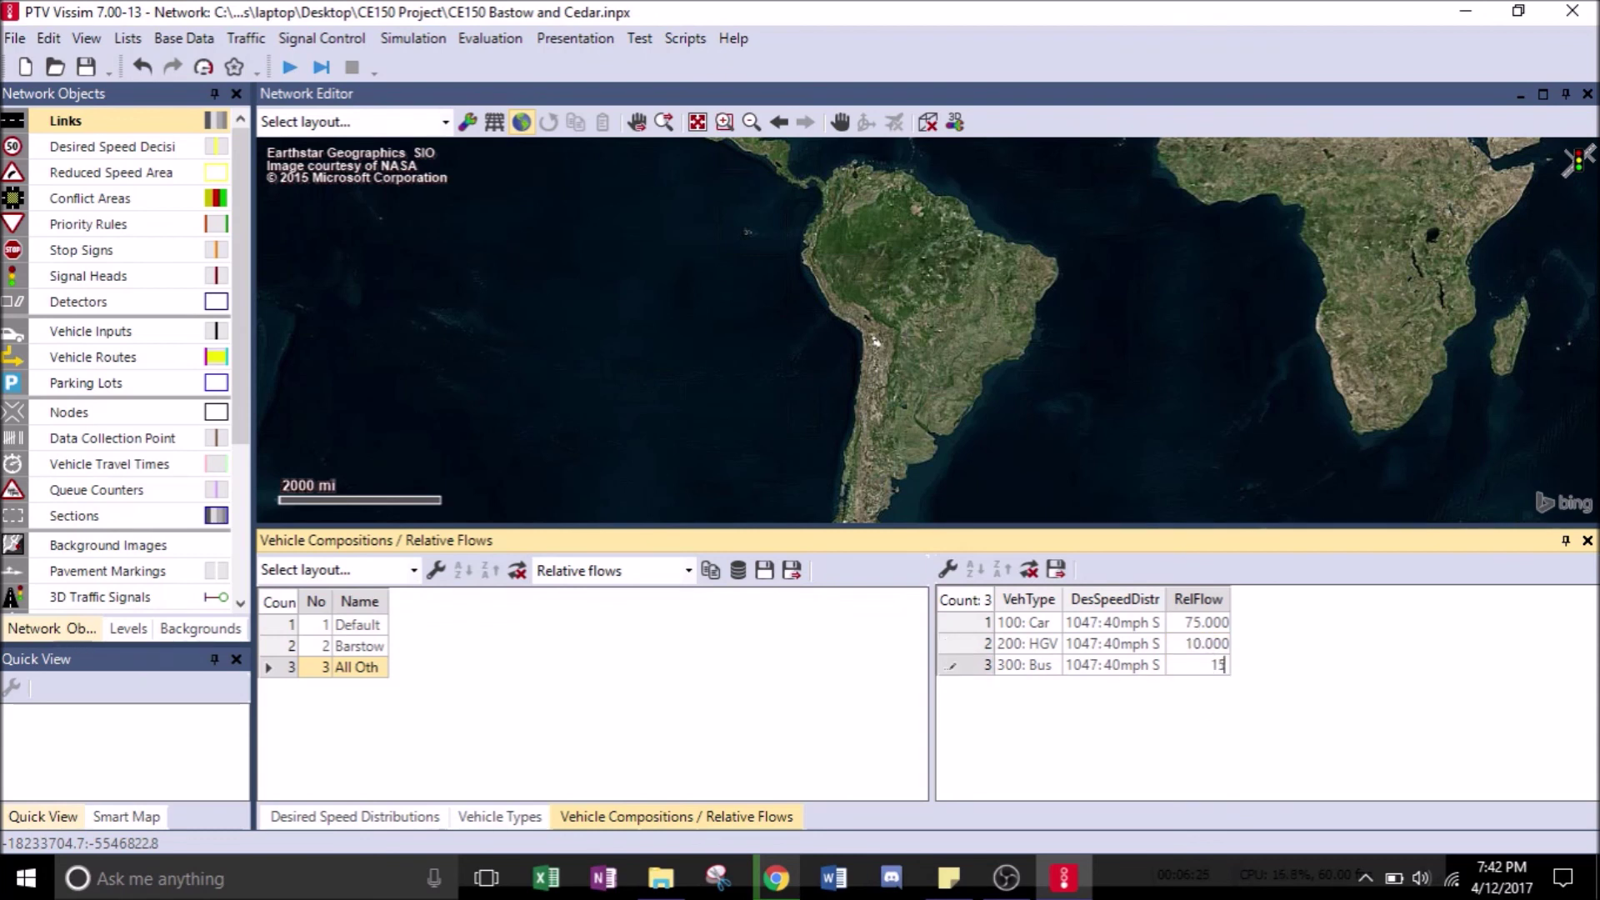
key("Return")
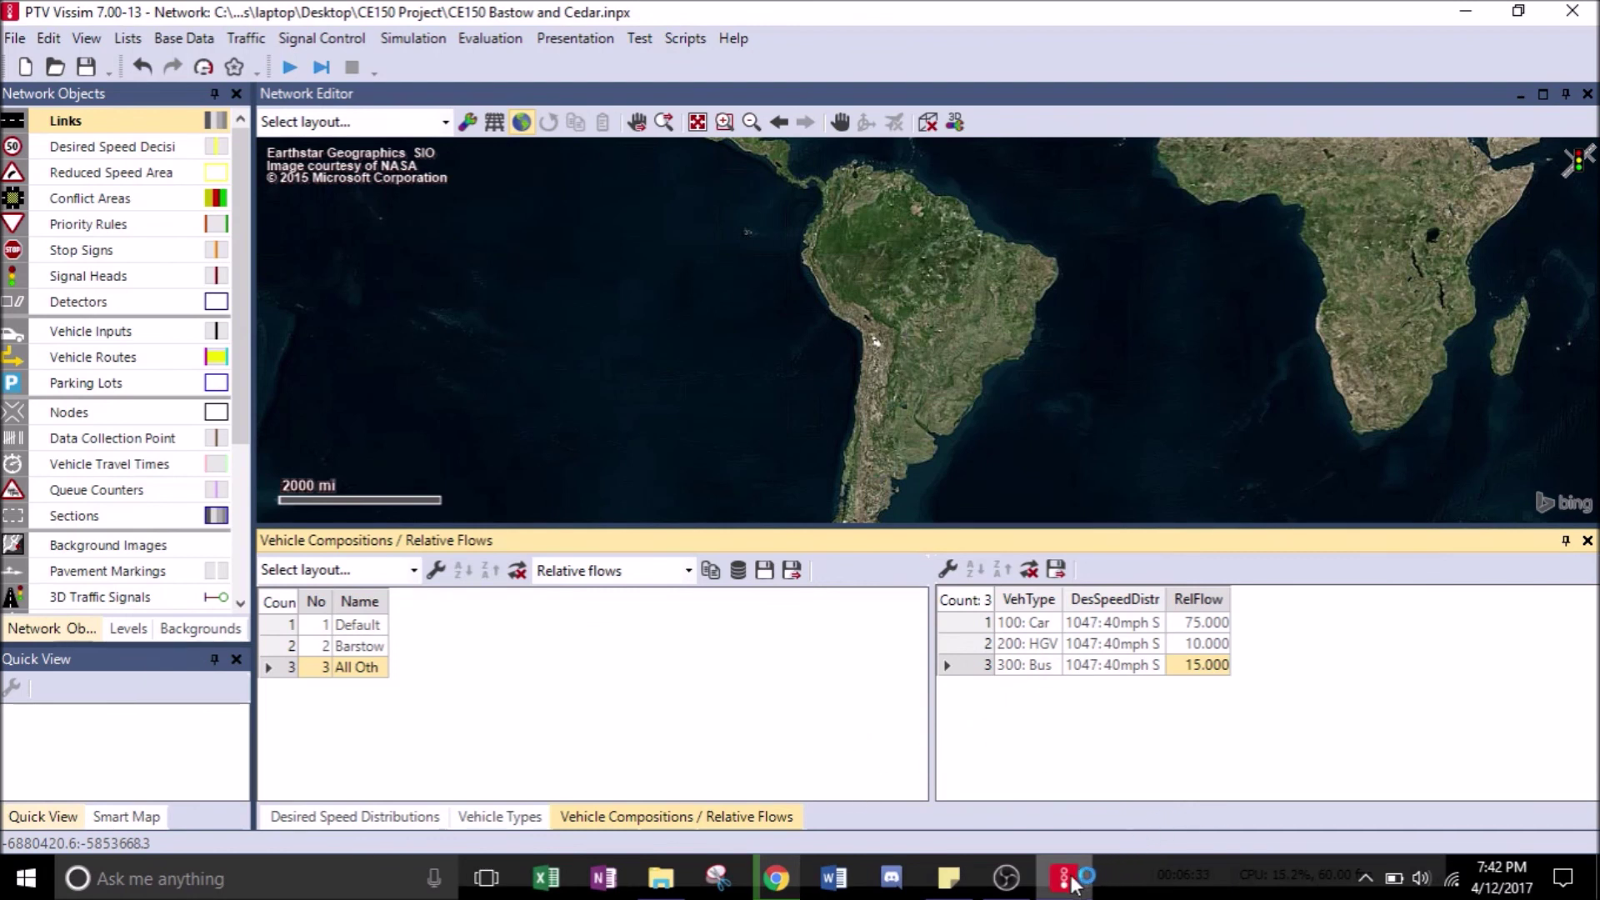
left_click(86, 66)
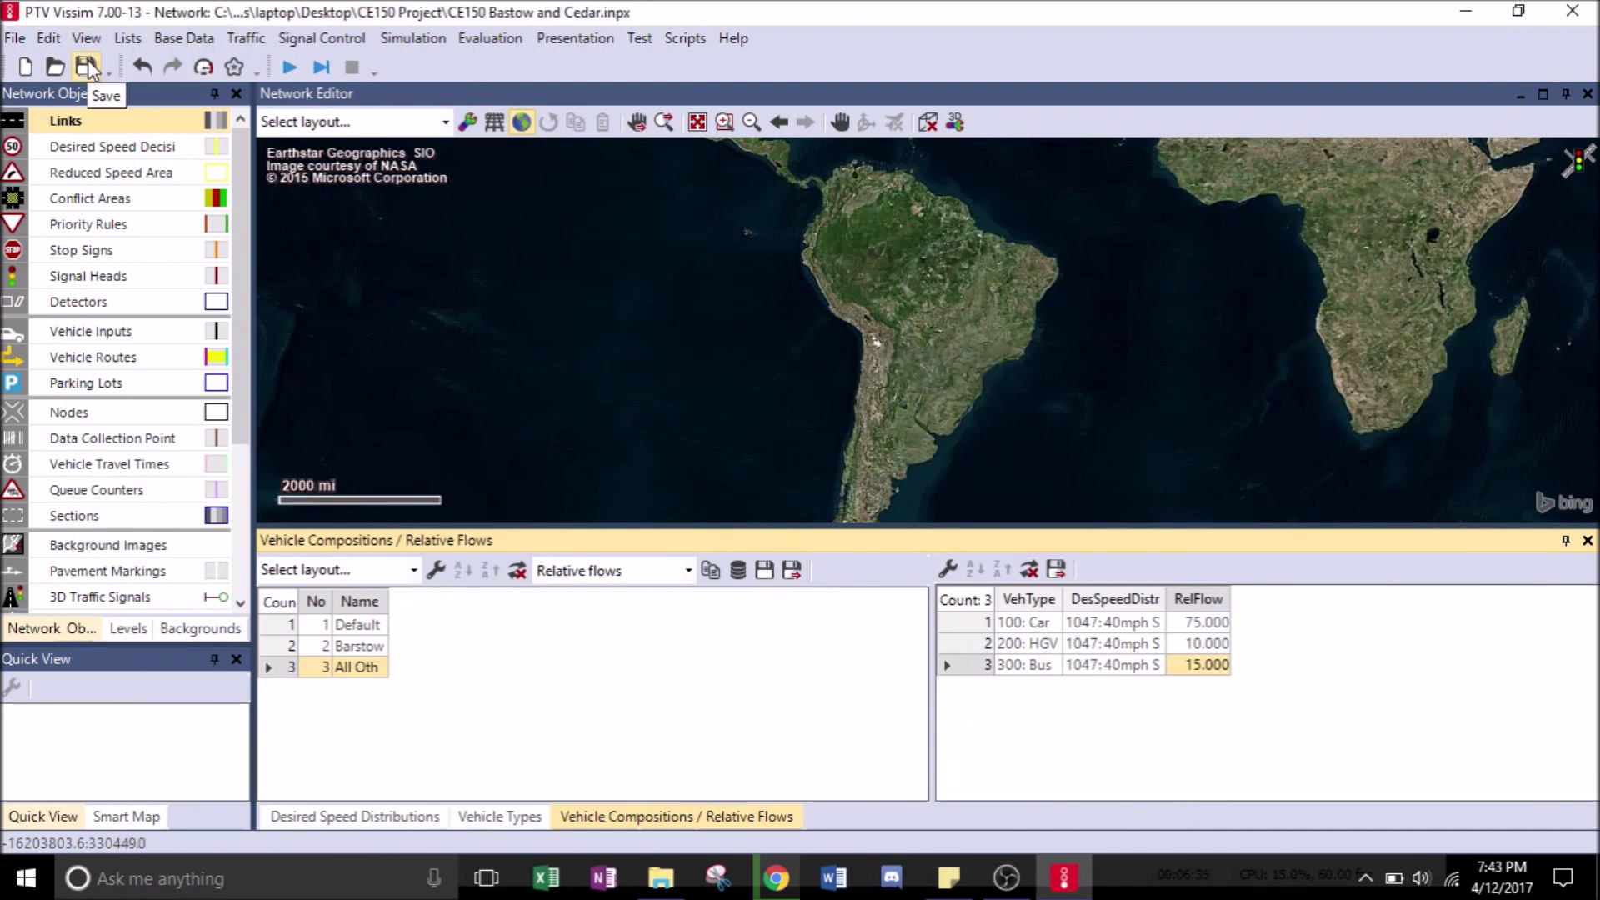